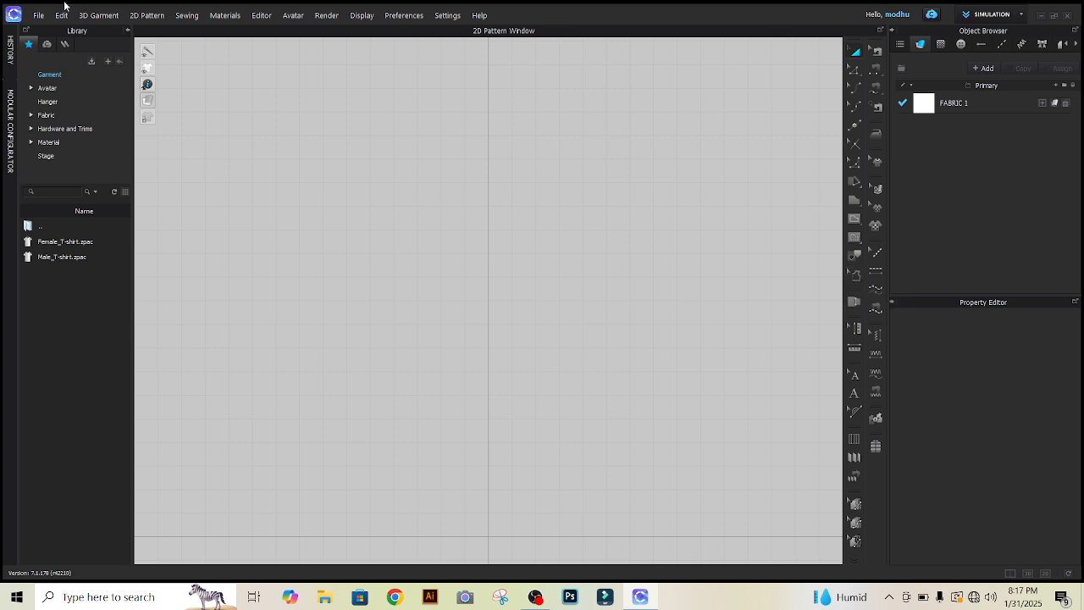
- Draw a landscape rectangular pattern piece with a perimeter of about 132 cm and move it slightly downward
{"action": "left_click", "coordinate": [854, 202]}
{"action": "left_click", "coordinate": [885, 214]}
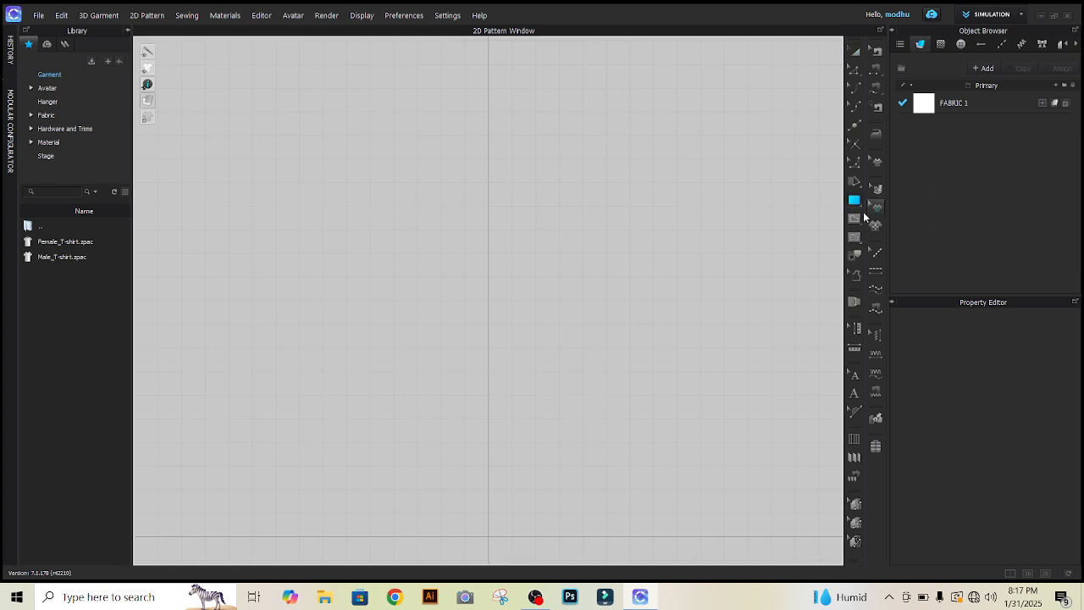
{"action": "left_click_drag", "start_coordinate": [581, 163], "coordinate": [668, 234]}
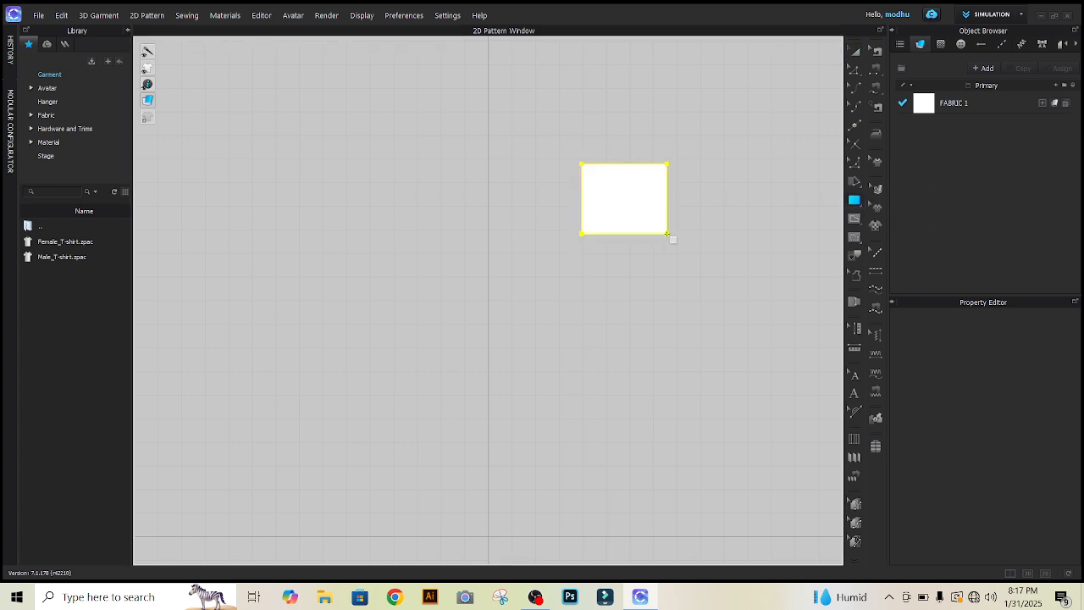
{"action": "left_click", "coordinate": [853, 53]}
{"action": "left_click_drag", "start_coordinate": [644, 179], "coordinate": [640, 243]}
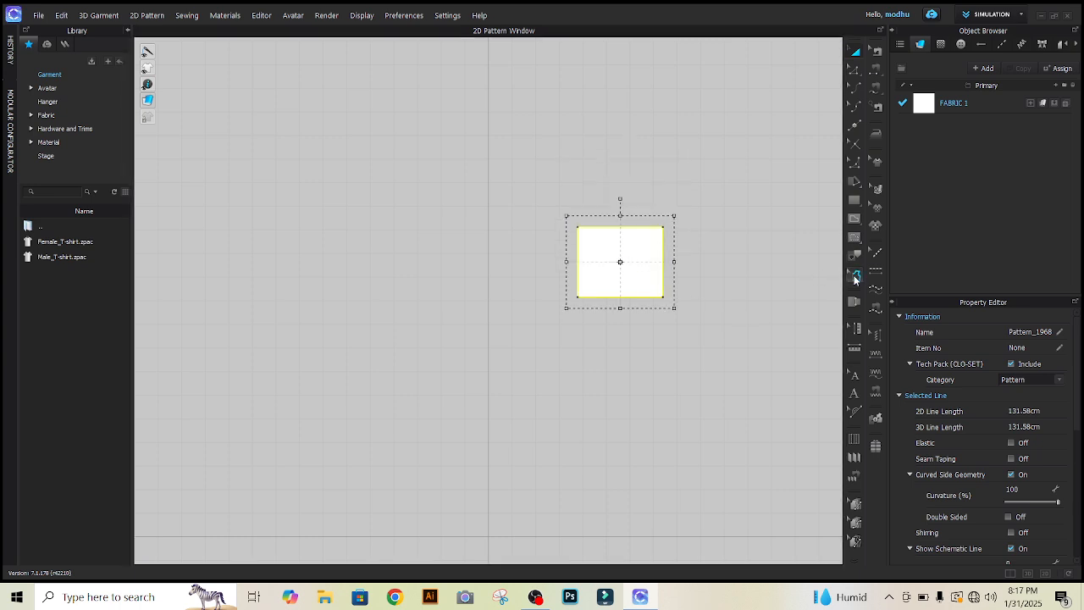
- Add a 1.00 cm seam allowance to the rectangle's right edge
{"action": "left_click", "coordinate": [854, 276]}
{"action": "left_click", "coordinate": [664, 263]}
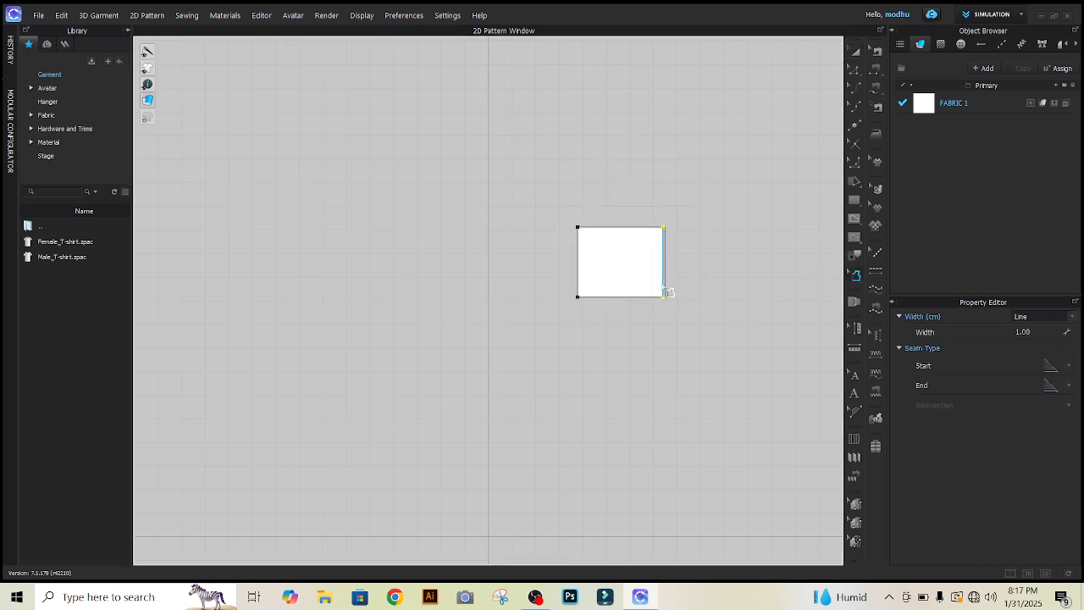
{"action": "scroll", "coordinate": [669, 280], "scroll_direction": "up", "scroll_amount": 5}
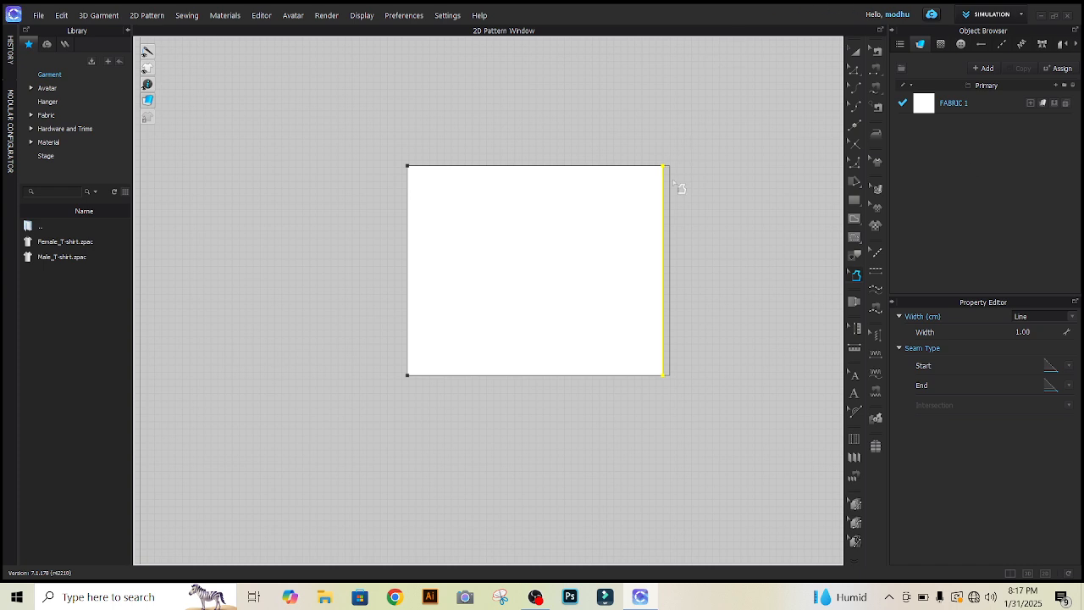
- Add a seam allowance to the rectangle's top edge and set its width to 5 cm
{"action": "left_click", "coordinate": [568, 167]}
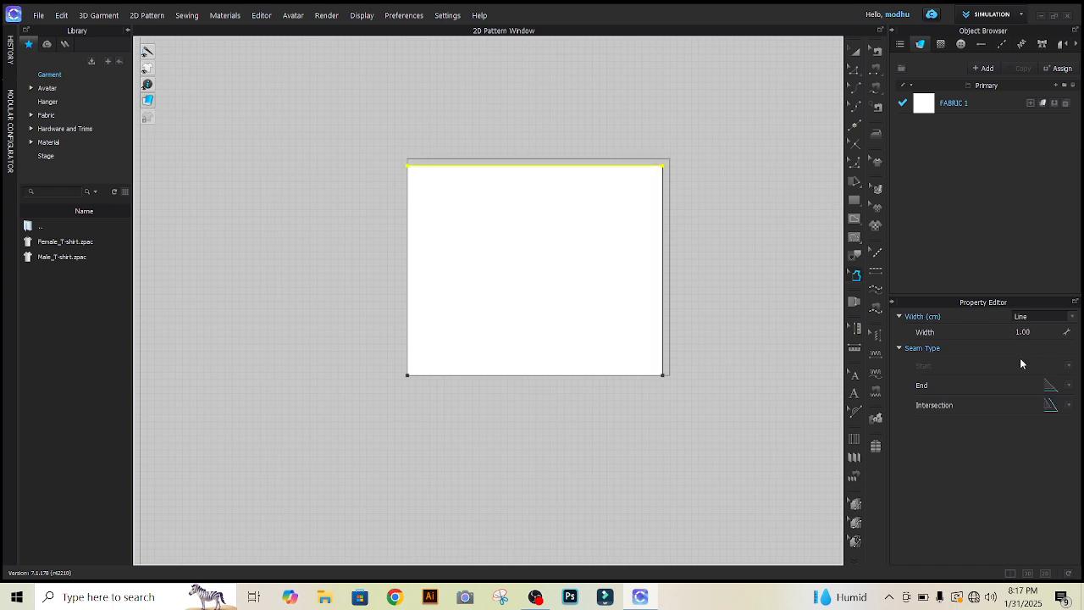
{"action": "left_click", "coordinate": [1038, 332]}
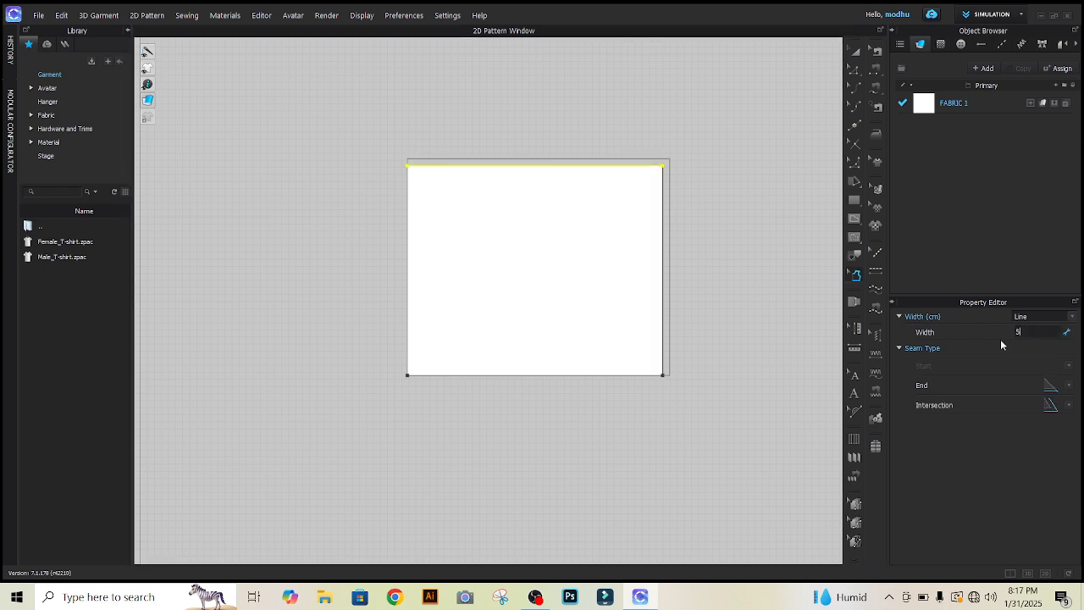
{"action": "type", "text": "5"}
{"action": "left_click", "coordinate": [720, 232]}
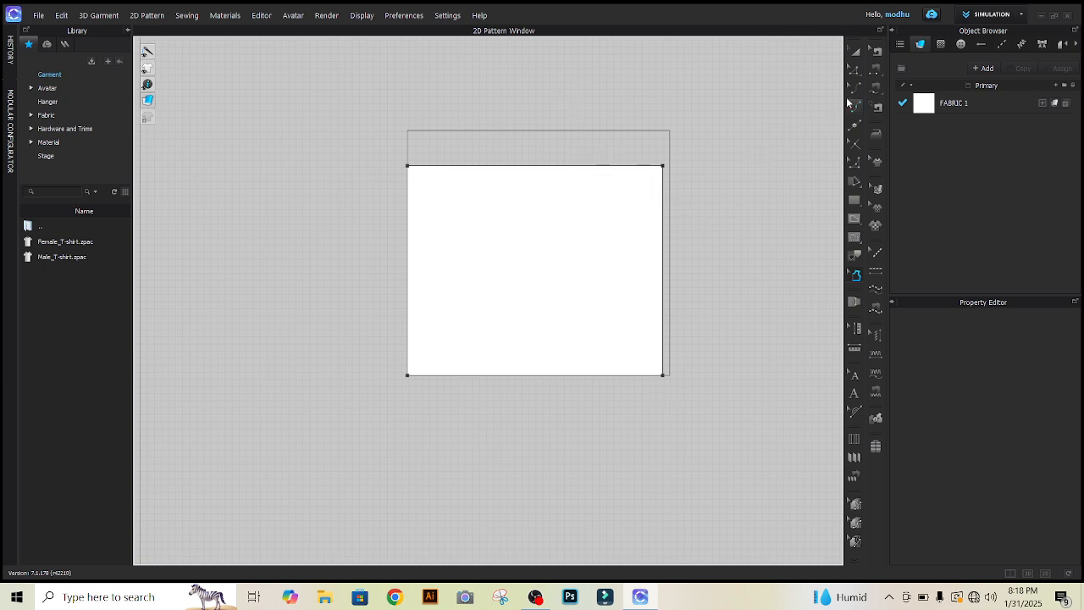
- Curve the pattern piece's left edge inward toward the piece's centre
{"action": "left_click", "coordinate": [854, 86]}
{"action": "left_click_drag", "start_coordinate": [413, 240], "coordinate": [449, 263]}
{"action": "left_click", "coordinate": [854, 52]}
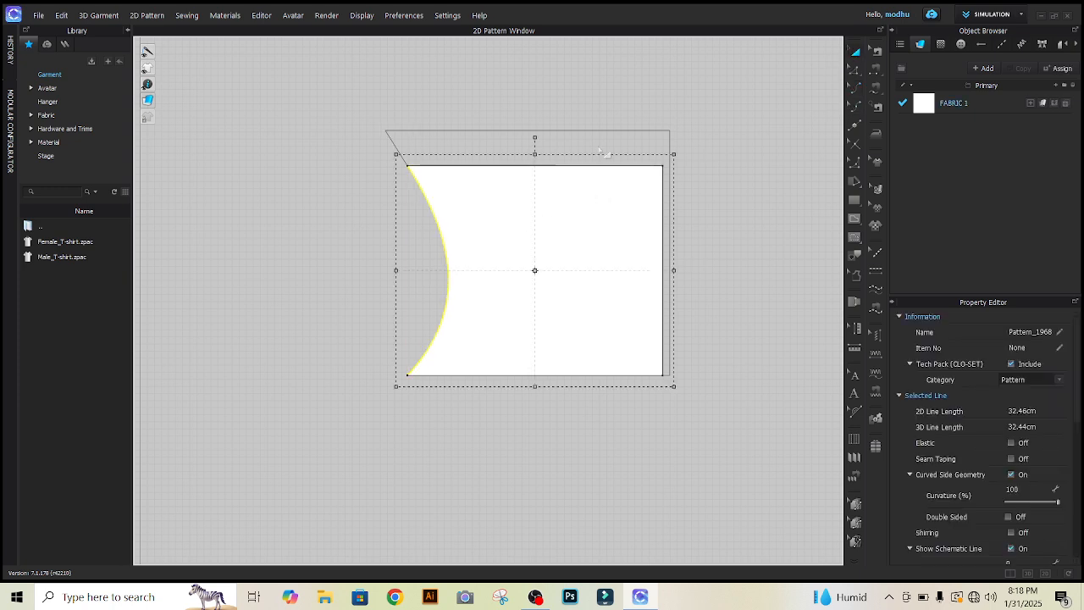
{"action": "key", "text": "Escape"}
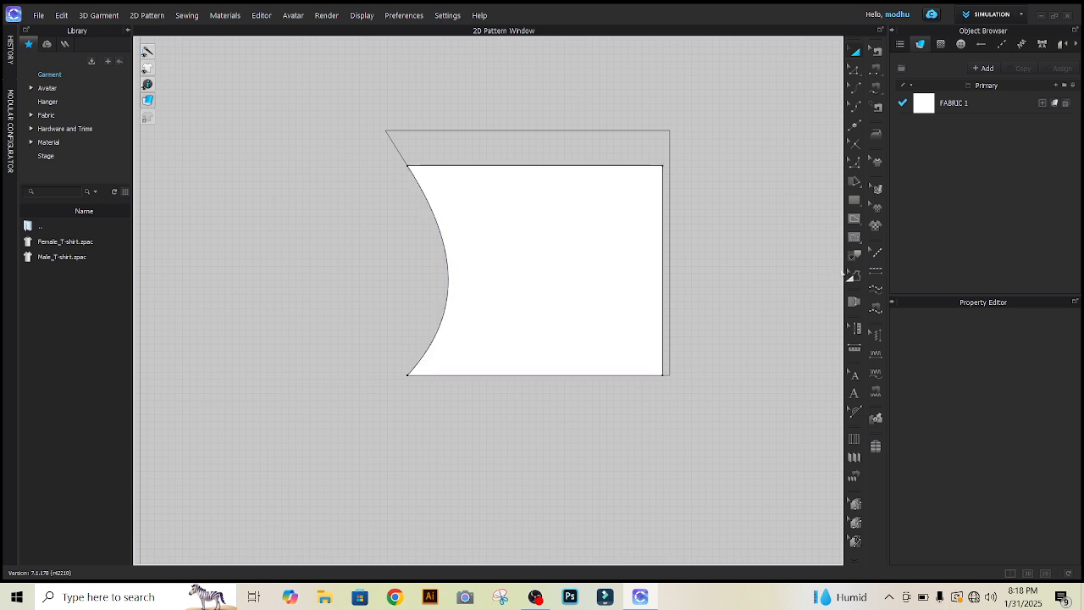
- Add a seam allowance to the curved left edge and set its width to 1.2 cm
{"action": "left_click", "coordinate": [855, 274]}
{"action": "left_click", "coordinate": [447, 255]}
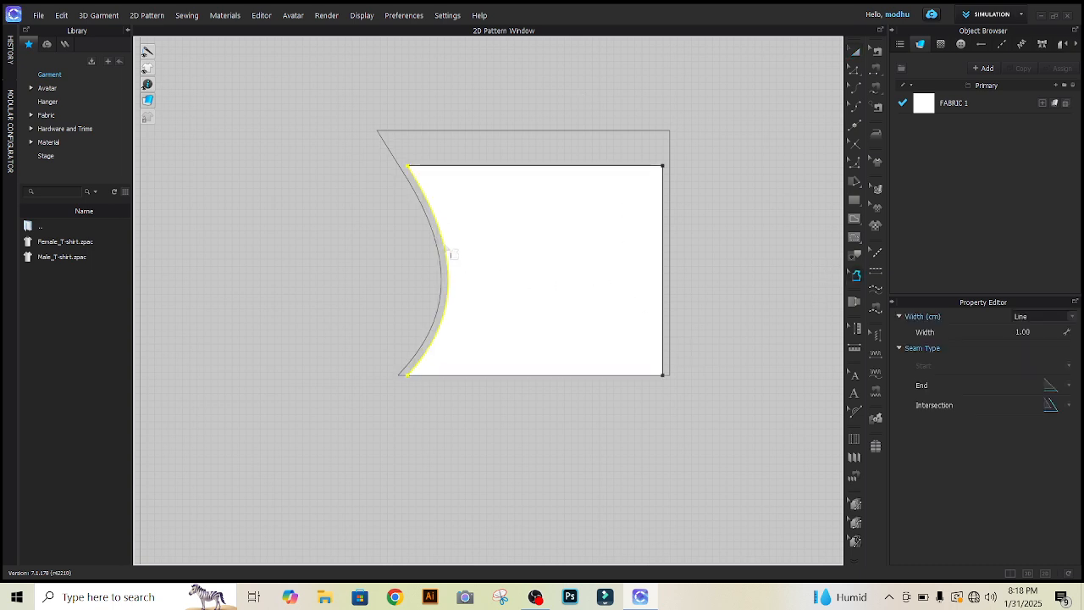
{"action": "double_click", "coordinate": [1023, 332]}
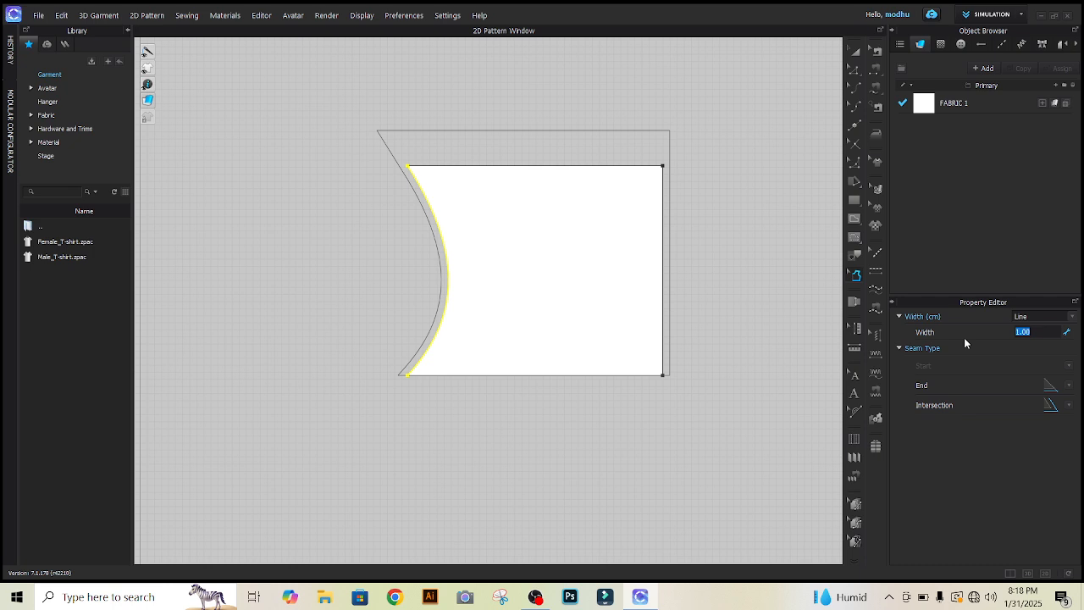
{"action": "type", "text": "1.2"}
{"action": "left_click", "coordinate": [749, 274]}
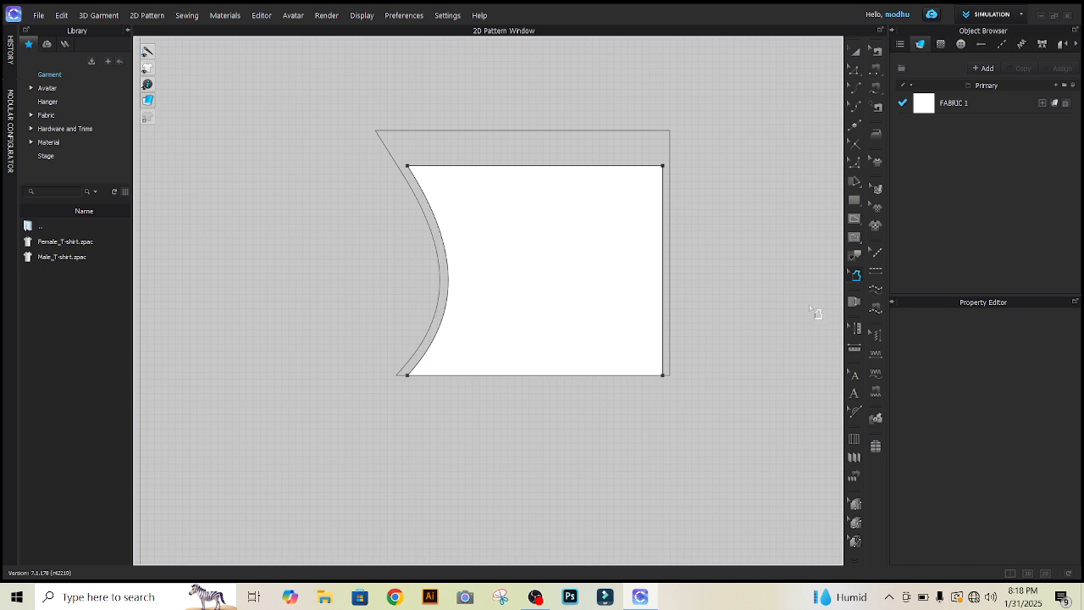
- Delete the pattern piece with the seam allowances
{"action": "left_click", "coordinate": [856, 51]}
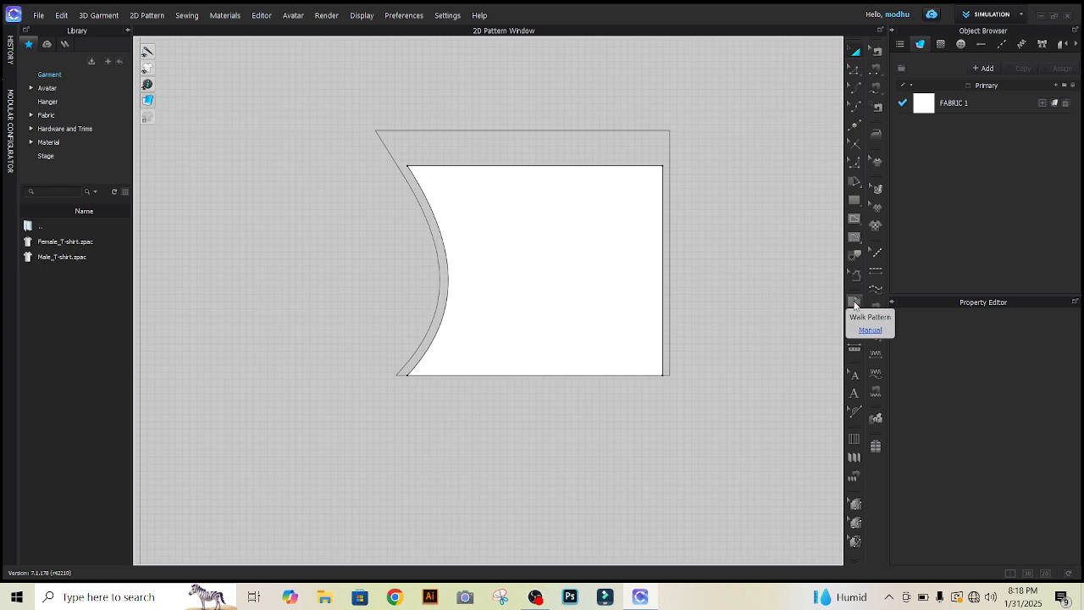
{"action": "left_click", "coordinate": [588, 288]}
{"action": "key", "text": "Delete"}
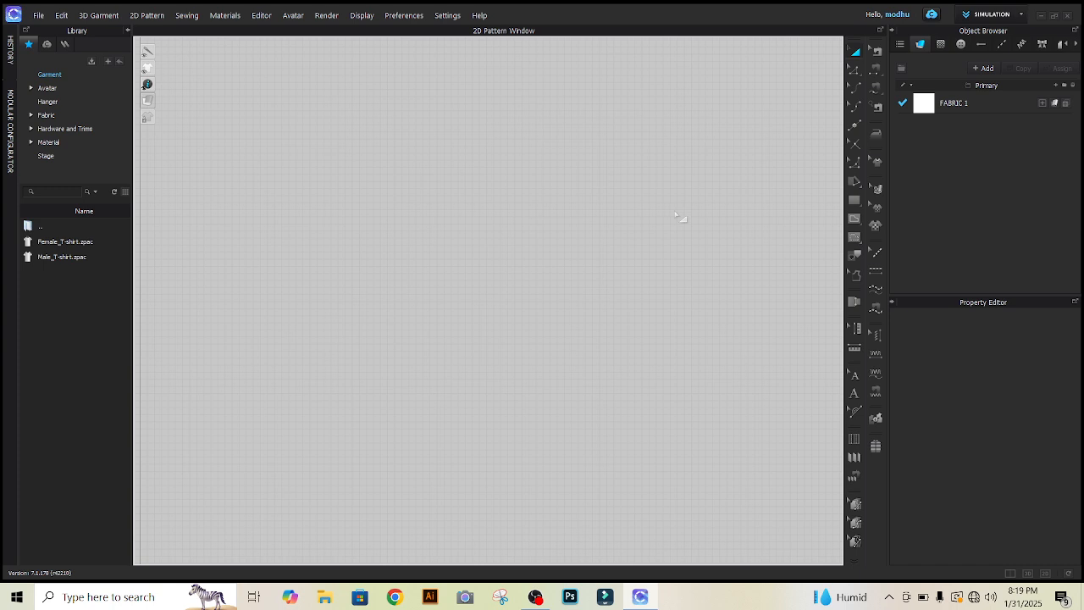
- Draw a portrait rectangular pattern piece about 22 cm tall and move it to the left
{"action": "left_click", "coordinate": [854, 200]}
{"action": "left_click_drag", "start_coordinate": [512, 199], "coordinate": [647, 354]}
{"action": "left_click", "coordinate": [854, 51]}
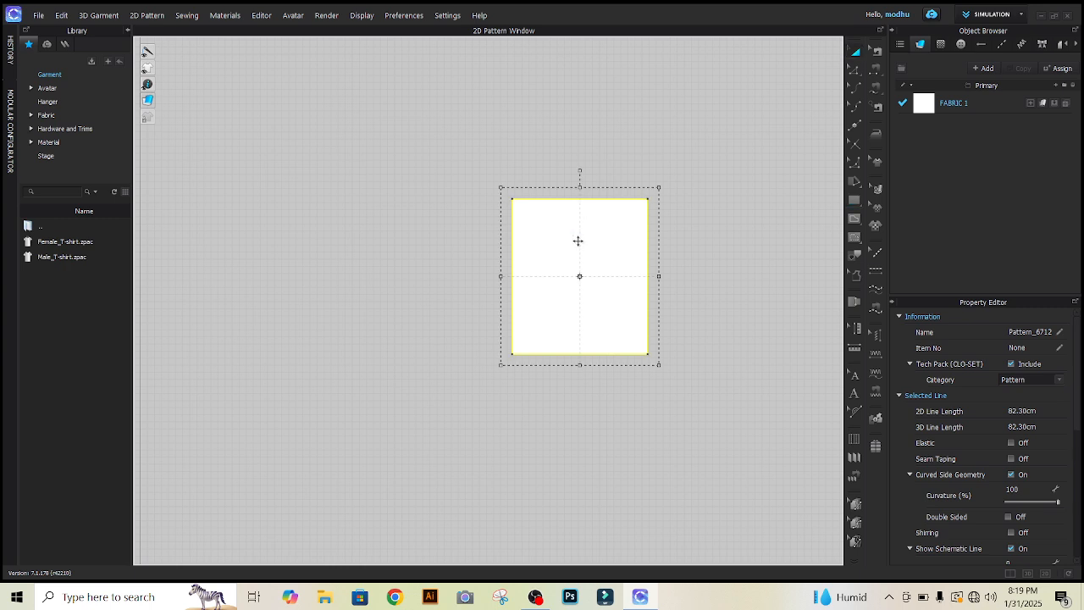
{"action": "left_click_drag", "start_coordinate": [578, 241], "coordinate": [488, 250]}
{"action": "left_click", "coordinate": [690, 195]}
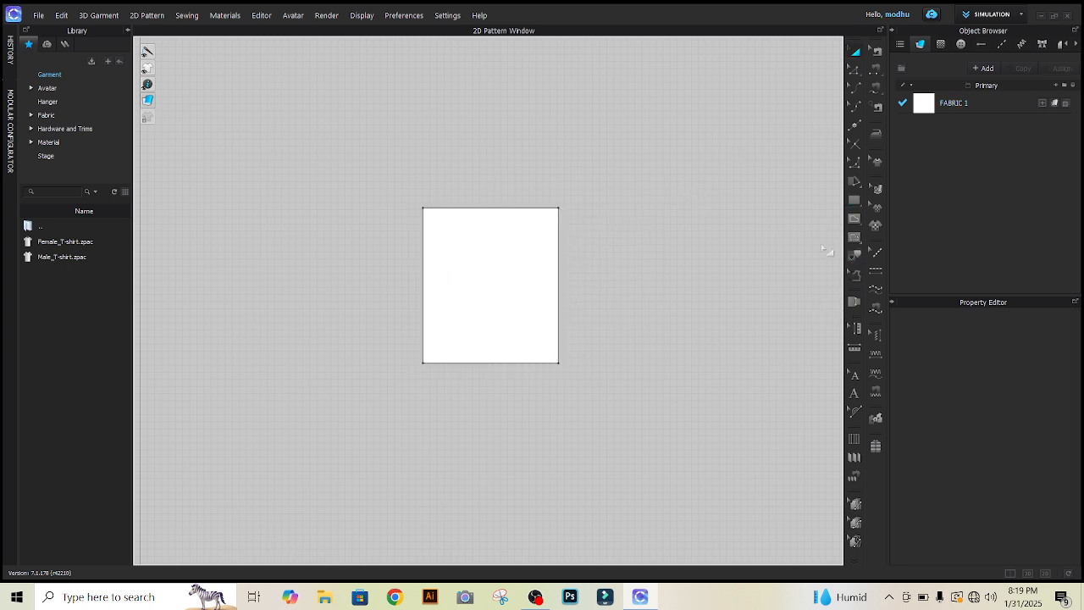
- Draw a circular pattern piece with a circumference of about 52 cm and position it close to the rectangle's right side
{"action": "left_click", "coordinate": [856, 202]}
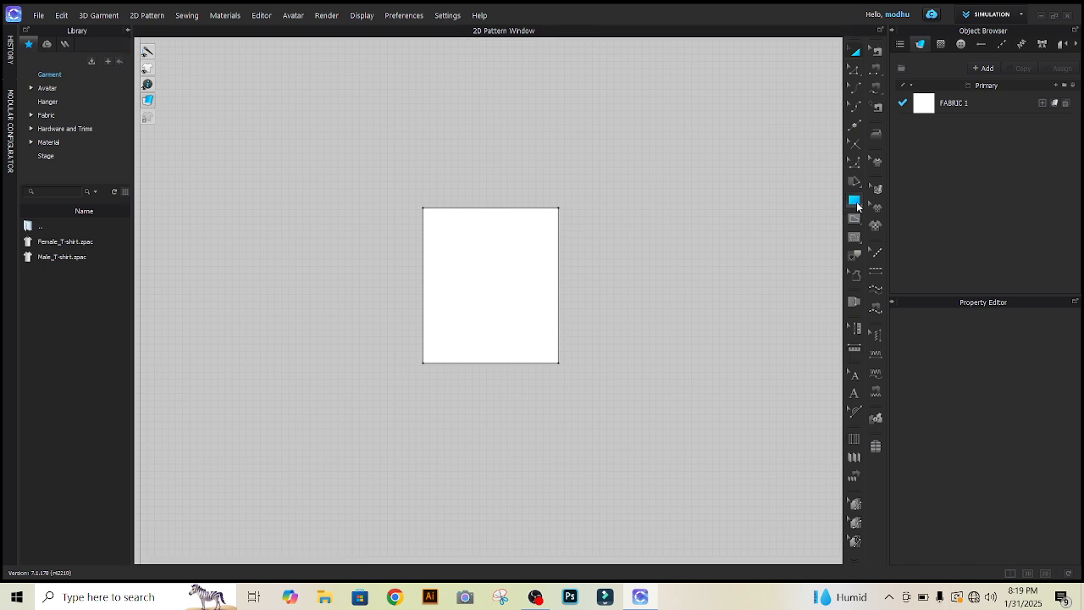
{"action": "left_click", "coordinate": [889, 225]}
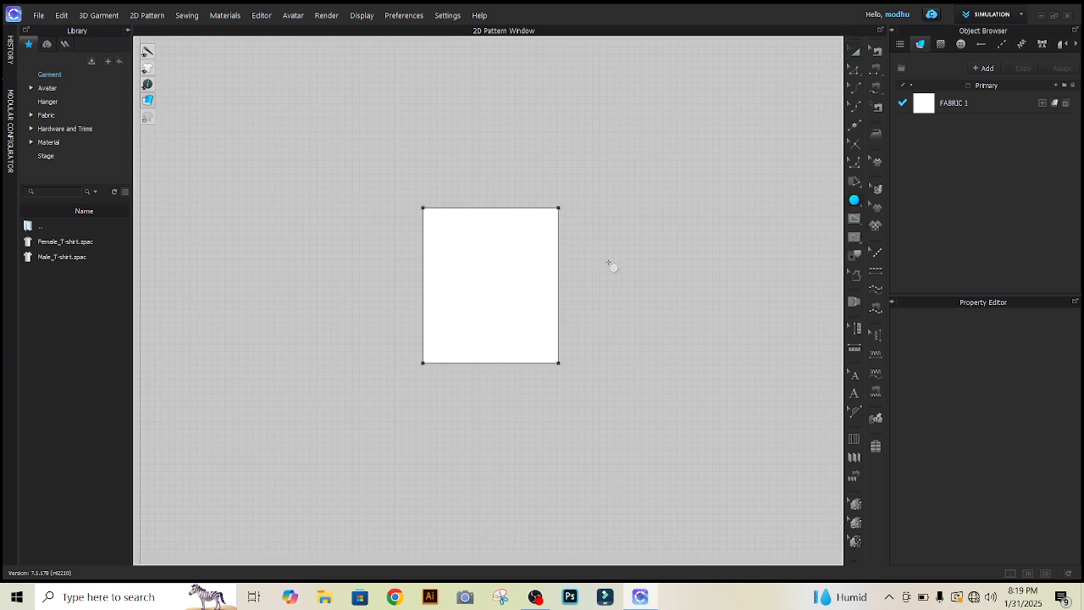
{"action": "left_click_drag", "start_coordinate": [608, 263], "coordinate": [728, 378]}
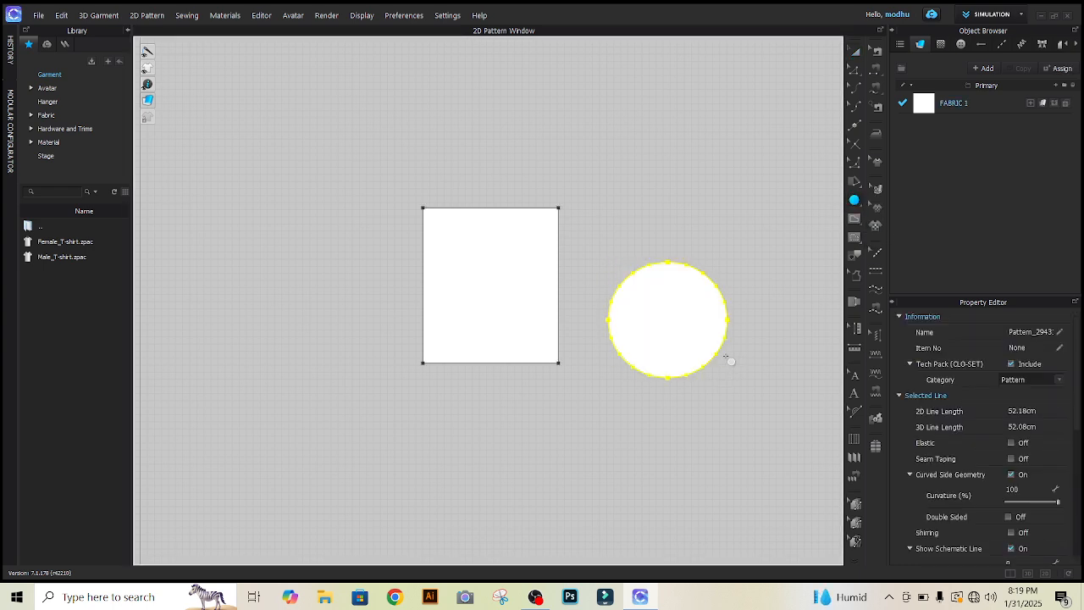
{"action": "left_click", "coordinate": [855, 51]}
{"action": "left_click", "coordinate": [634, 194]}
{"action": "left_click_drag", "start_coordinate": [656, 305], "coordinate": [642, 263]}
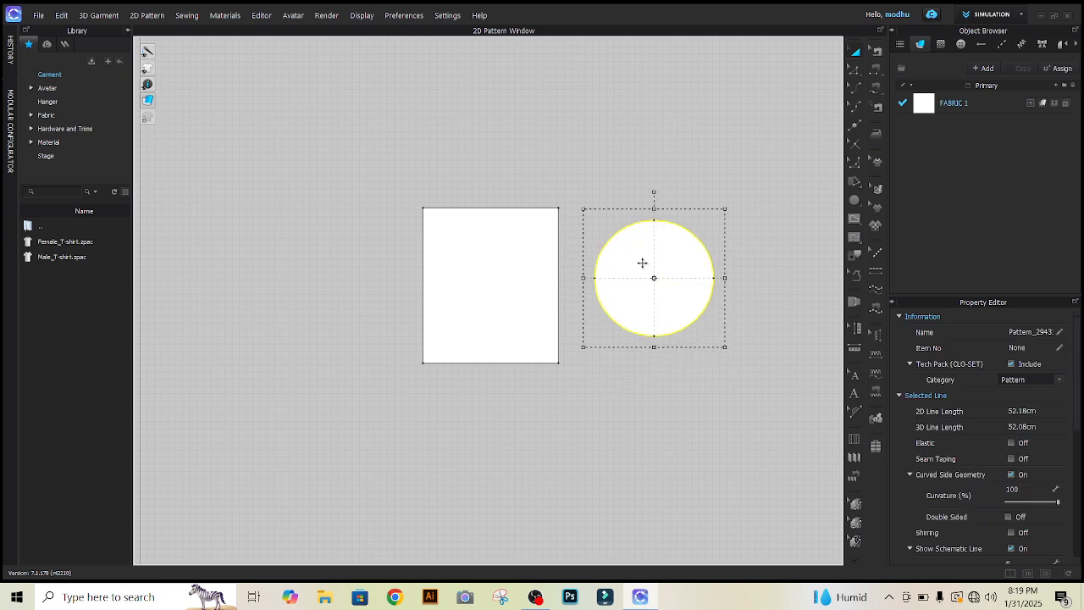
{"action": "scroll", "coordinate": [613, 237], "scroll_direction": "up", "scroll_amount": 1}
{"action": "left_click", "coordinate": [629, 178]}
{"action": "left_click", "coordinate": [670, 237]}
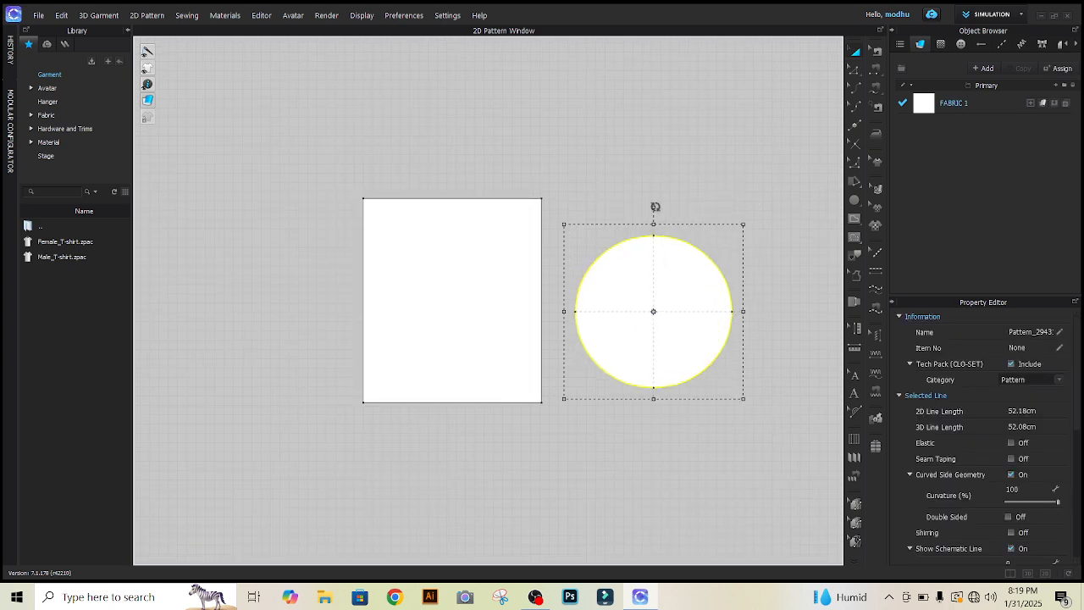
{"action": "left_click", "coordinate": [667, 171]}
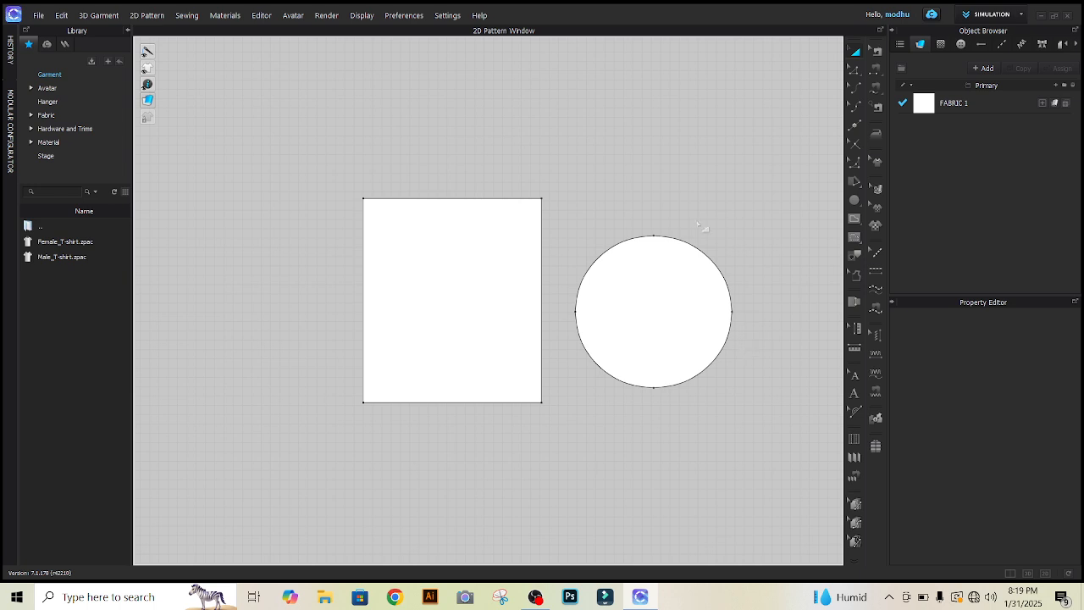
{"action": "left_click", "coordinate": [625, 245]}
{"action": "left_click", "coordinate": [629, 185]}
- Split the rectangle's right edge into two lines, with Line 1 set to 15 cm
{"action": "left_click", "coordinate": [855, 126]}
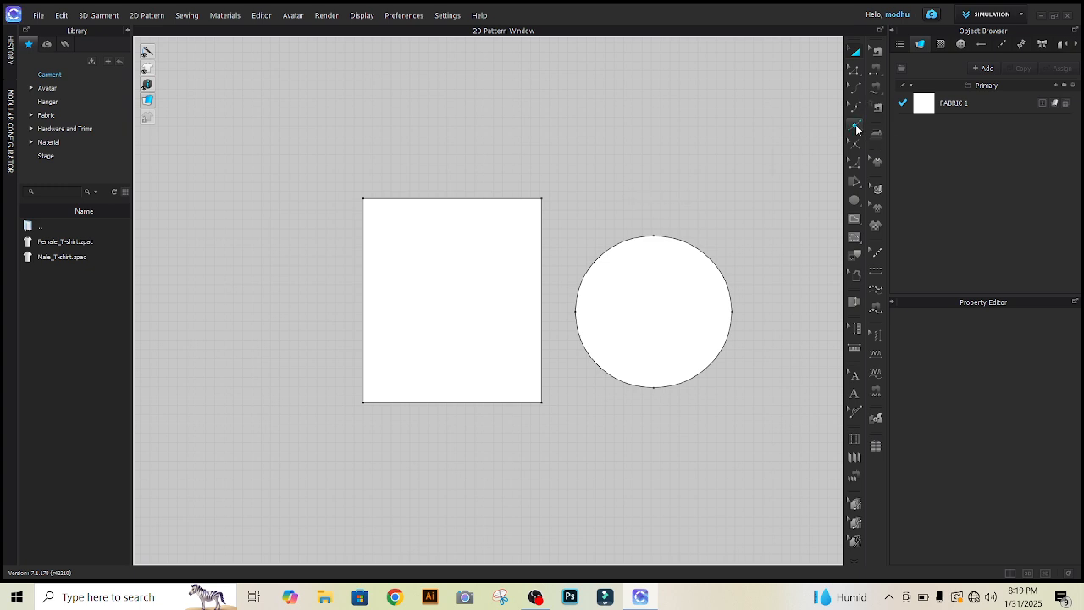
{"action": "left_click", "coordinate": [541, 216]}
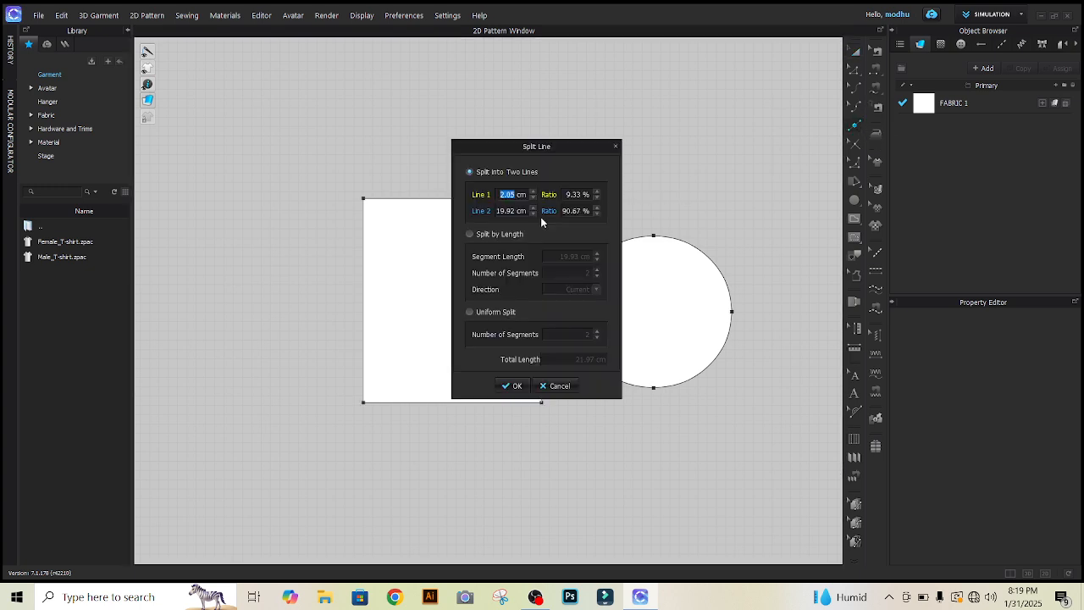
{"action": "type", "text": "15"}
{"action": "left_click", "coordinate": [513, 386]}
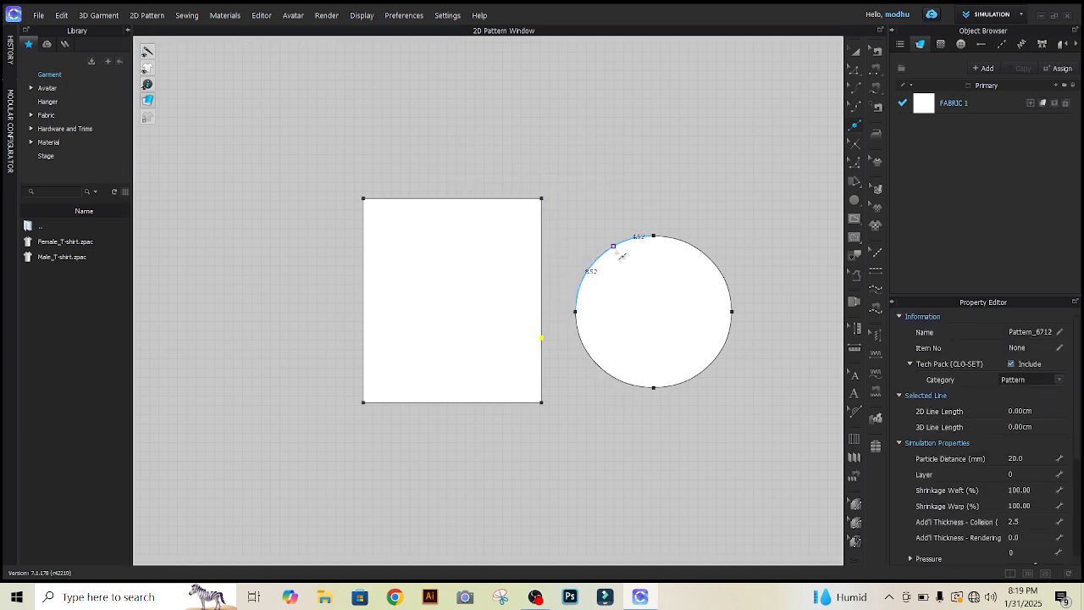
- Use Walk Pattern to walk the circle from its top point down the rectangle's right edge, starting at the upper right corner
{"action": "left_click", "coordinate": [855, 302]}
{"action": "left_click", "coordinate": [654, 236]}
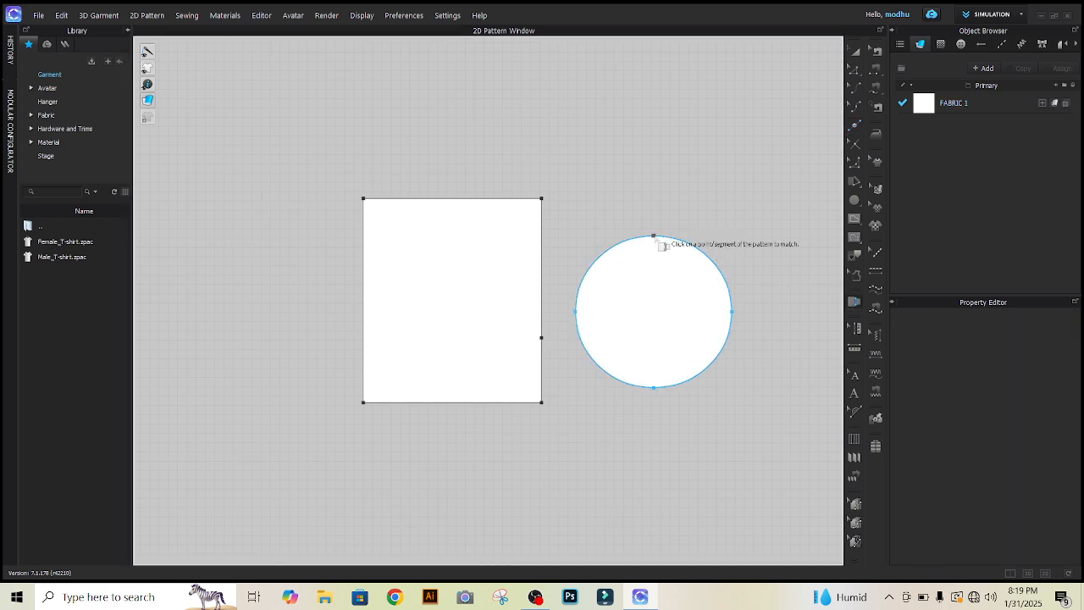
{"action": "left_click", "coordinate": [542, 200]}
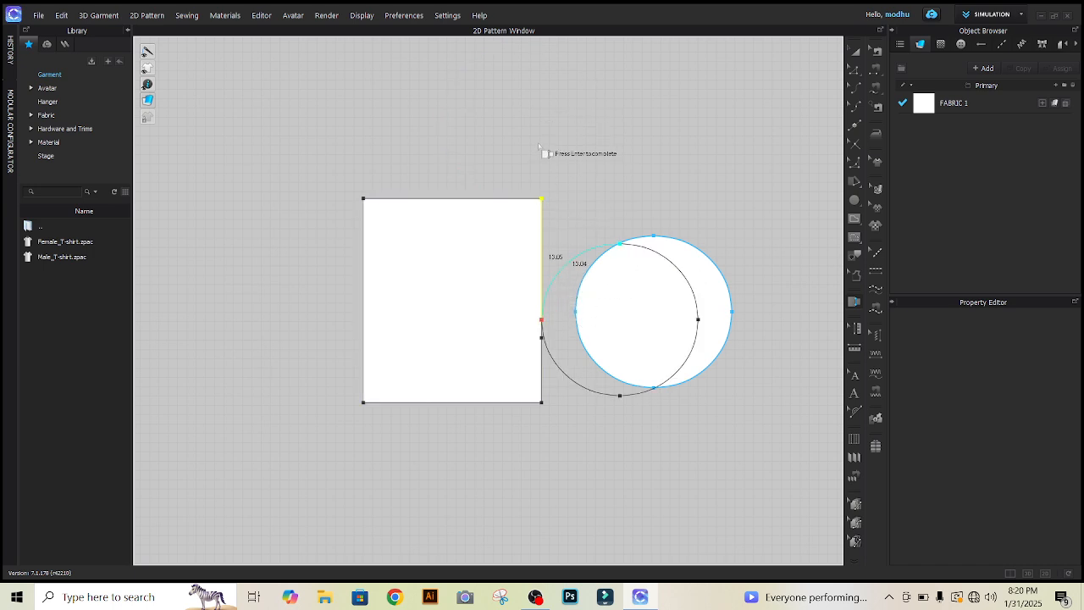
- Add a notch at the walk intersection on the Stationary Pattern and leave Walk Pattern
{"action": "right_click", "coordinate": [541, 321]}
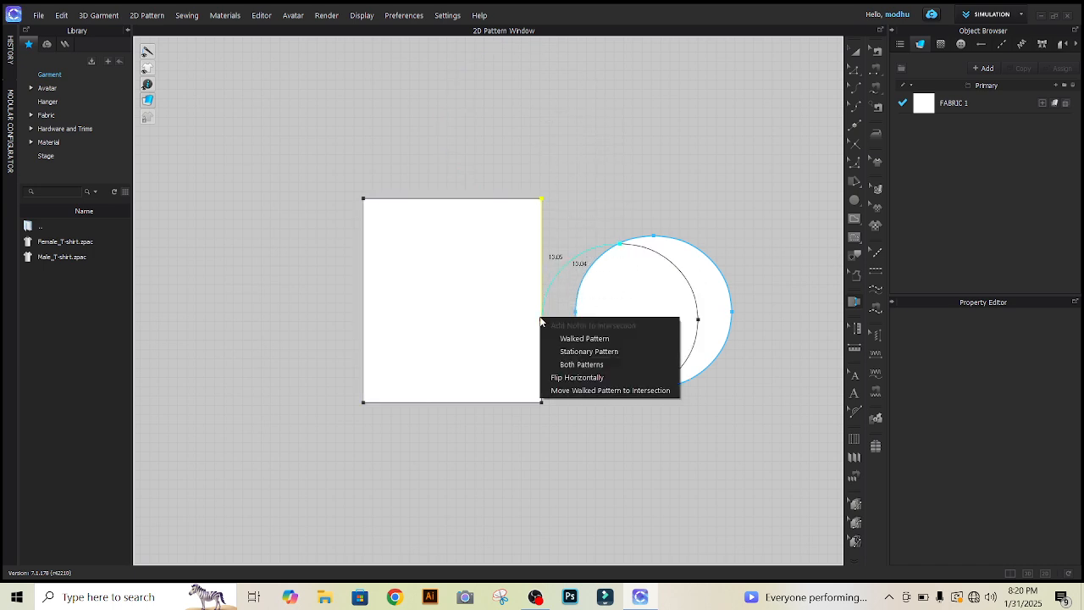
{"action": "left_click", "coordinate": [577, 355]}
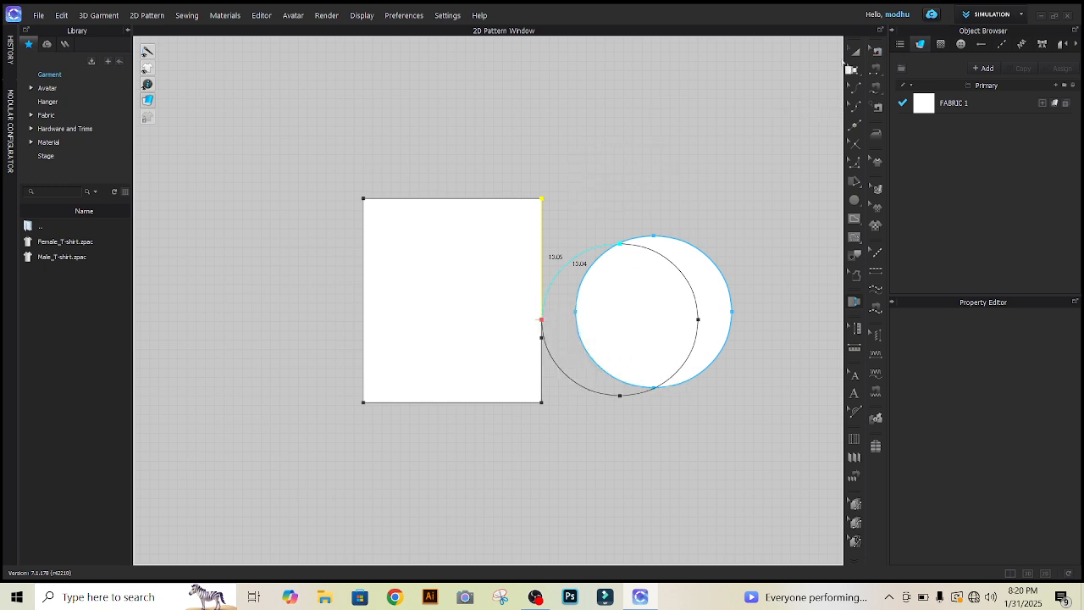
{"action": "left_click", "coordinate": [854, 52]}
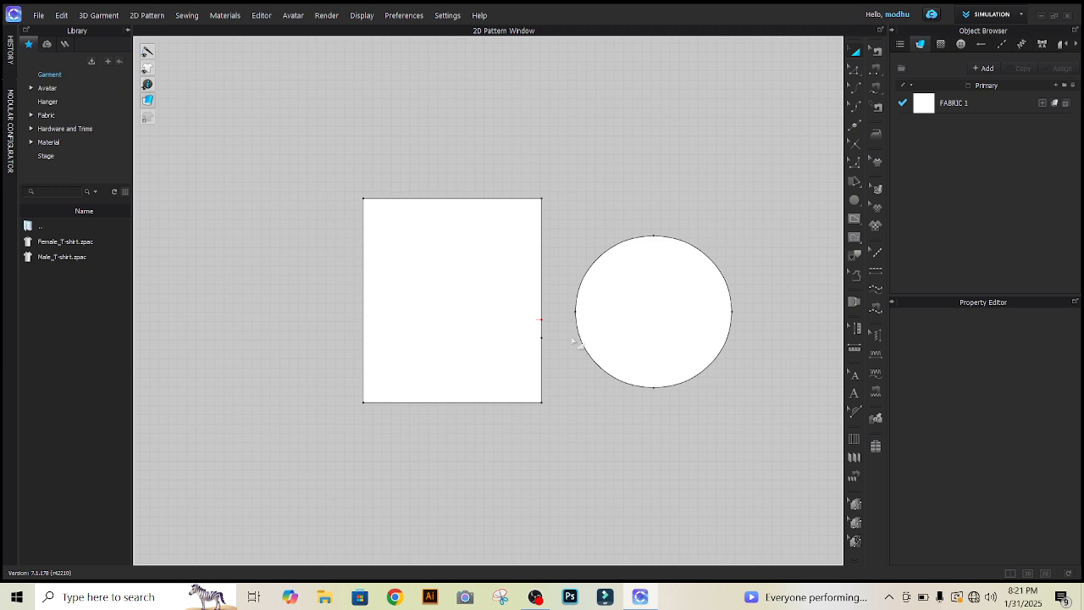
- Delete both the rectangle and the circle pattern pieces
{"action": "left_click", "coordinate": [649, 323]}
{"action": "left_click", "coordinate": [588, 145]}
{"action": "left_click_drag", "start_coordinate": [366, 140], "coordinate": [798, 522]}
{"action": "key", "text": "Delete"}
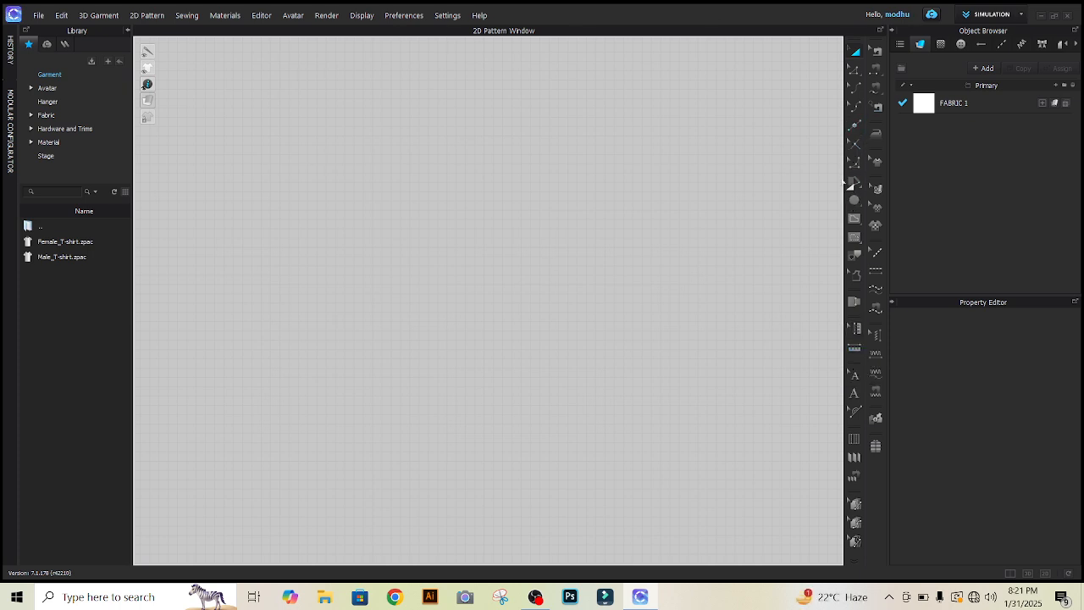
- Draw a new tall, narrow rectangular pattern piece in the empty pattern workspace
{"action": "left_click", "coordinate": [853, 219]}
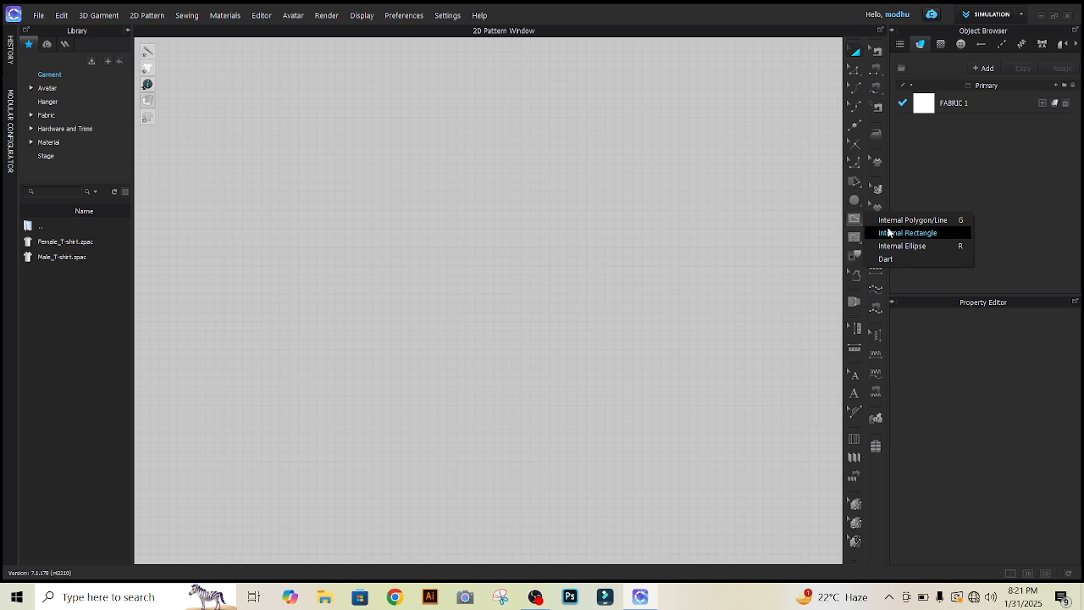
{"action": "left_click", "coordinate": [856, 200]}
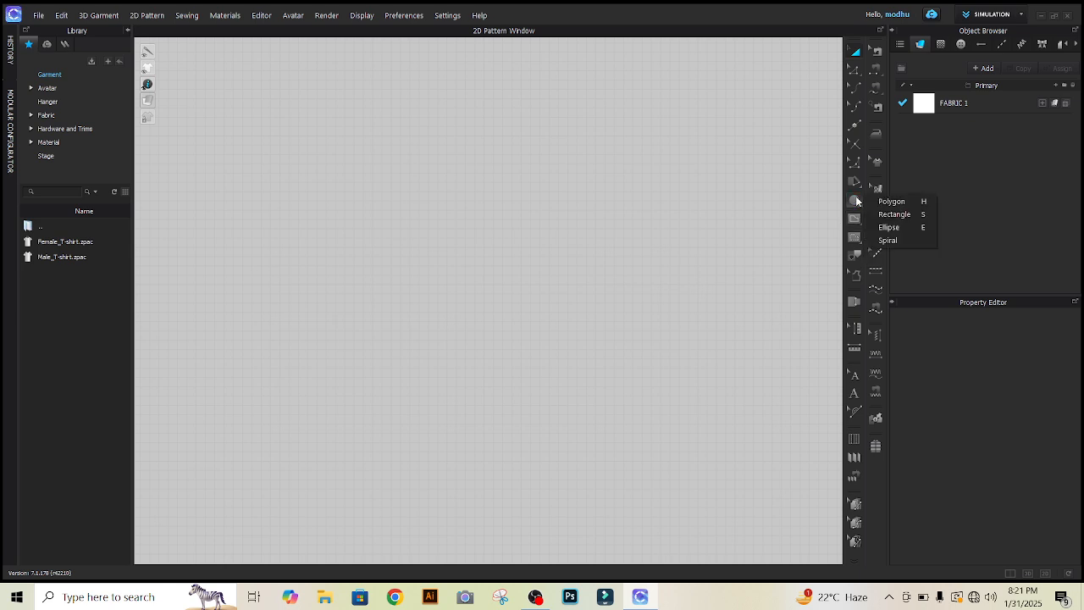
{"action": "left_click", "coordinate": [893, 217]}
{"action": "mouse_move", "coordinate": [609, 194]}
{"action": "left_mouse_down"}
{"action": "mouse_move", "coordinate": [677, 290]}
{"action": "mouse_move", "coordinate": [704, 377]}
{"action": "left_mouse_up"}
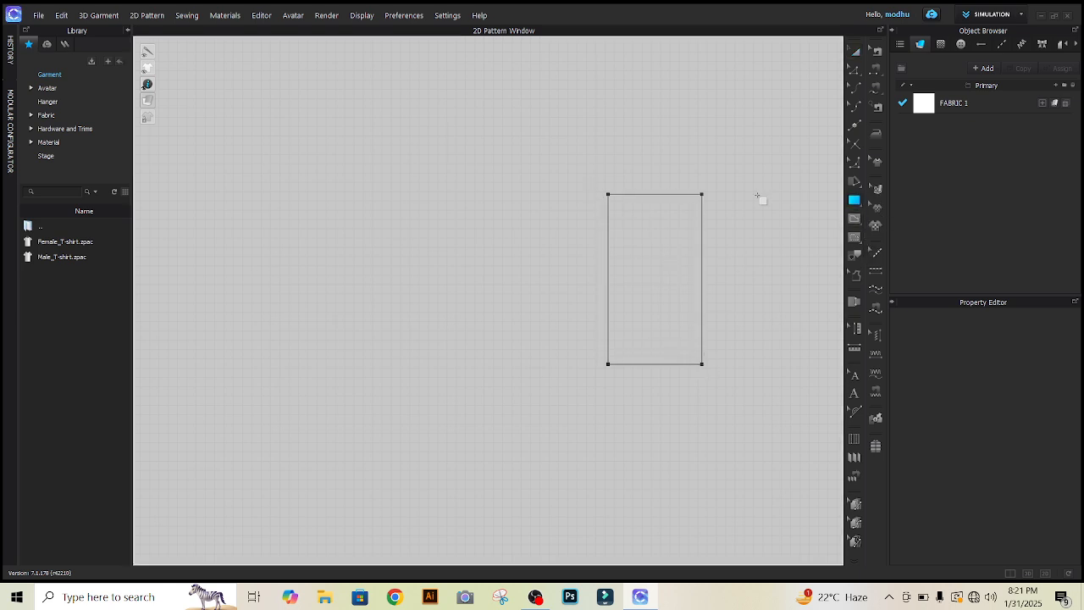
- Move the rectangle to the left and duplicate it about 12.9 cm to its right, level with the original
{"action": "left_click", "coordinate": [856, 52]}
{"action": "left_click", "coordinate": [654, 277]}
{"action": "left_click_drag", "start_coordinate": [657, 264], "coordinate": [573, 254]}
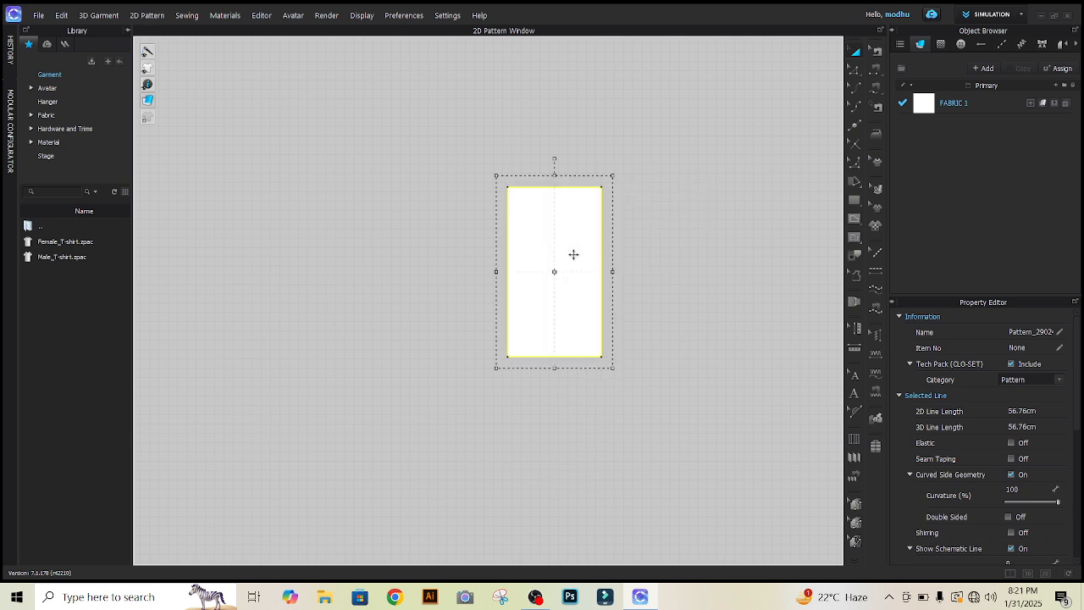
{"action": "scroll", "coordinate": [619, 263], "scroll_direction": "down", "scroll_amount": 5}
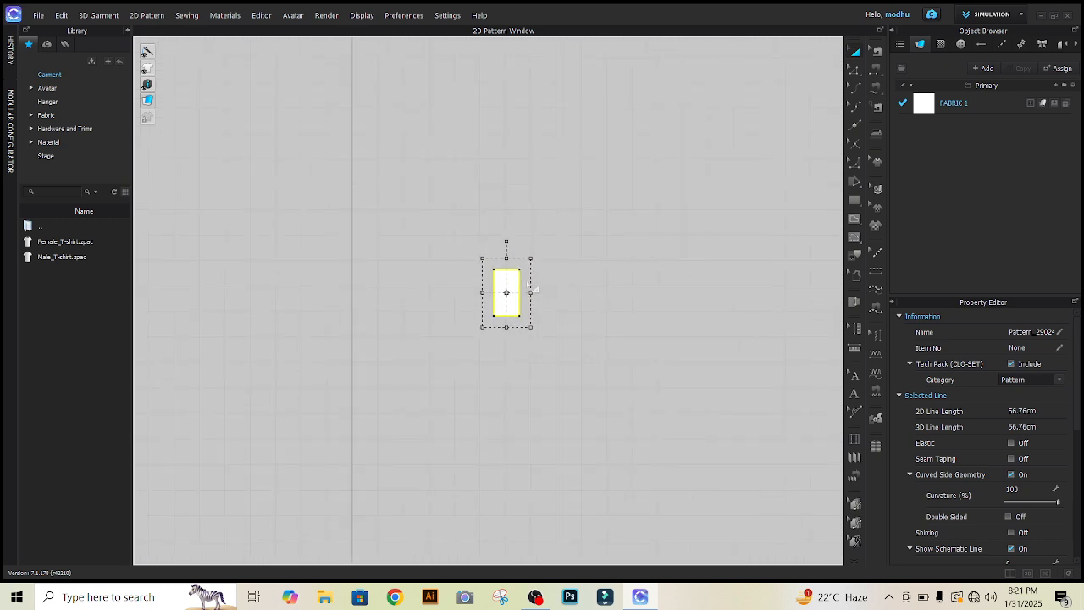
{"action": "scroll", "coordinate": [479, 276], "scroll_direction": "up", "scroll_amount": 5}
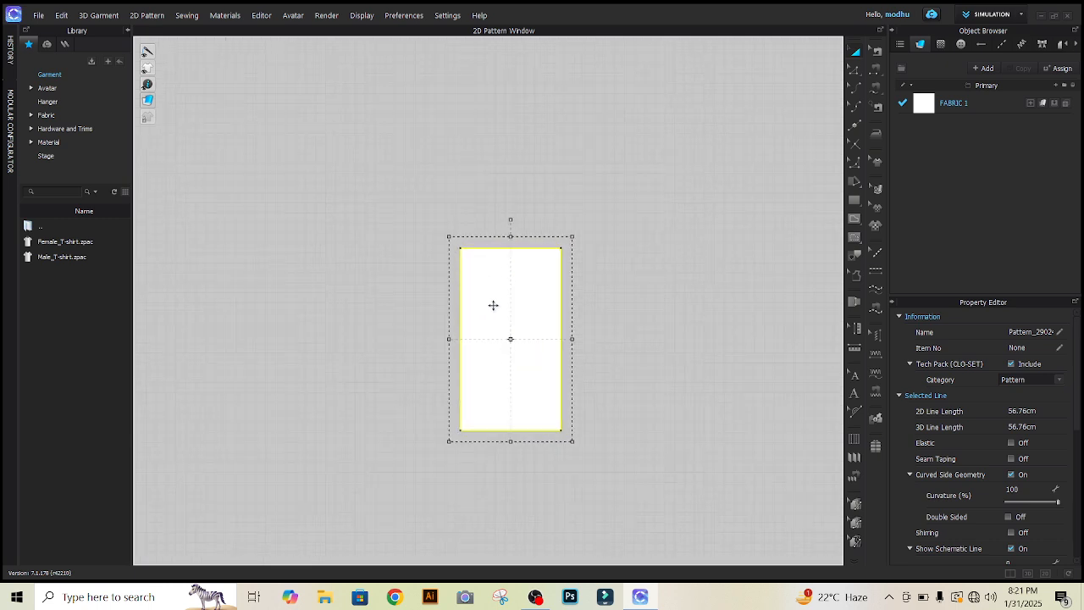
{"action": "left_click_drag", "start_coordinate": [493, 305], "coordinate": [639, 336], "text": "ctrl"}
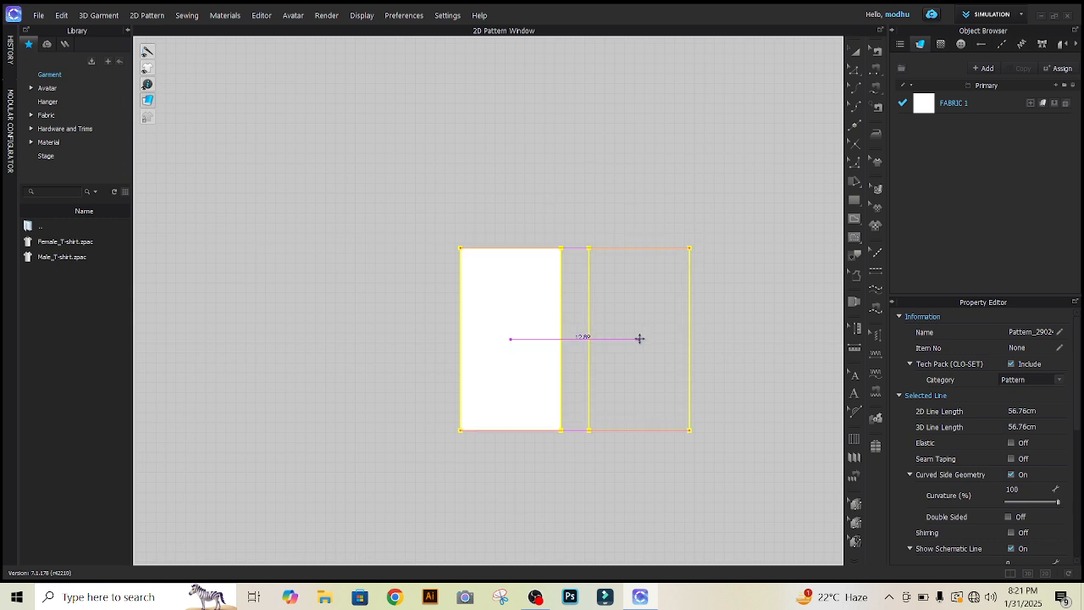
{"action": "left_click", "coordinate": [721, 164]}
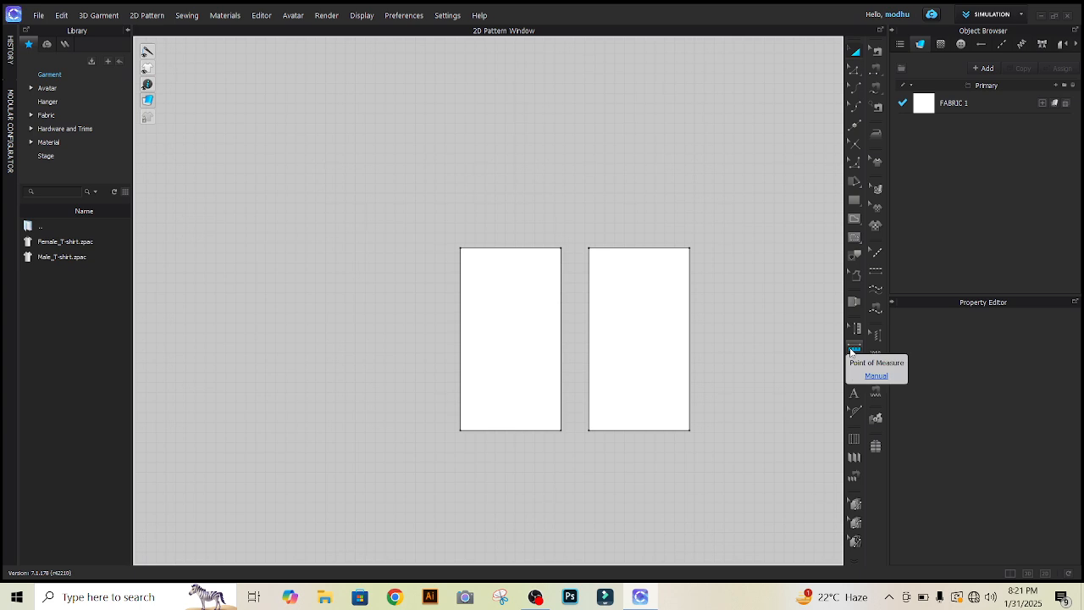
- Add a vertical Point of Measure about 18.3 cm long through the right rectangle, from its top edge's middle to its bottom edge
{"action": "left_click", "coordinate": [854, 350]}
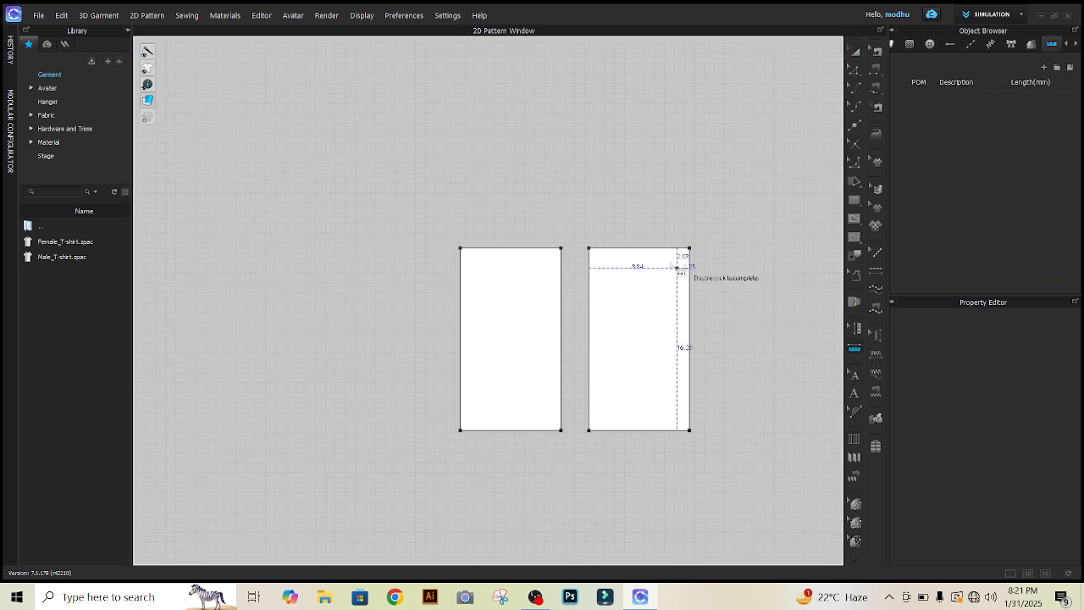
{"action": "left_click", "coordinate": [638, 248]}
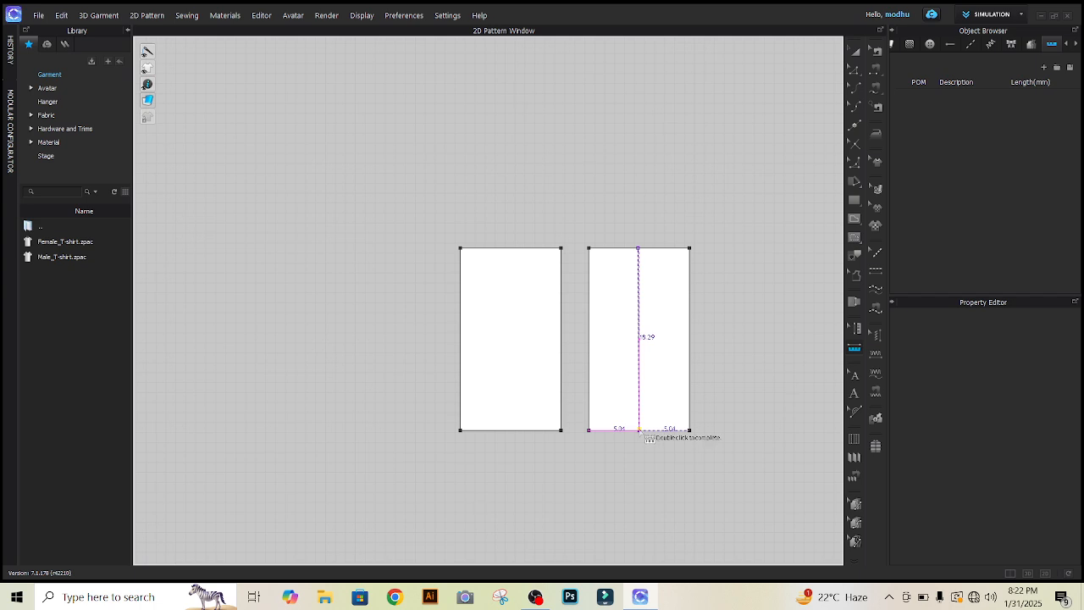
{"action": "double_click", "coordinate": [639, 429]}
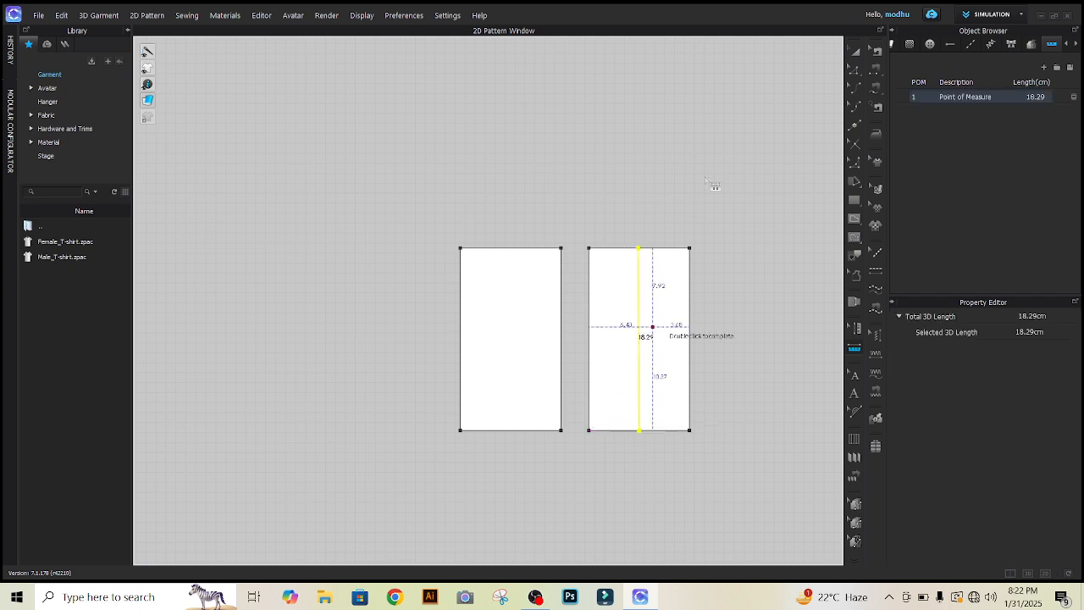
{"action": "left_click", "coordinate": [856, 332]}
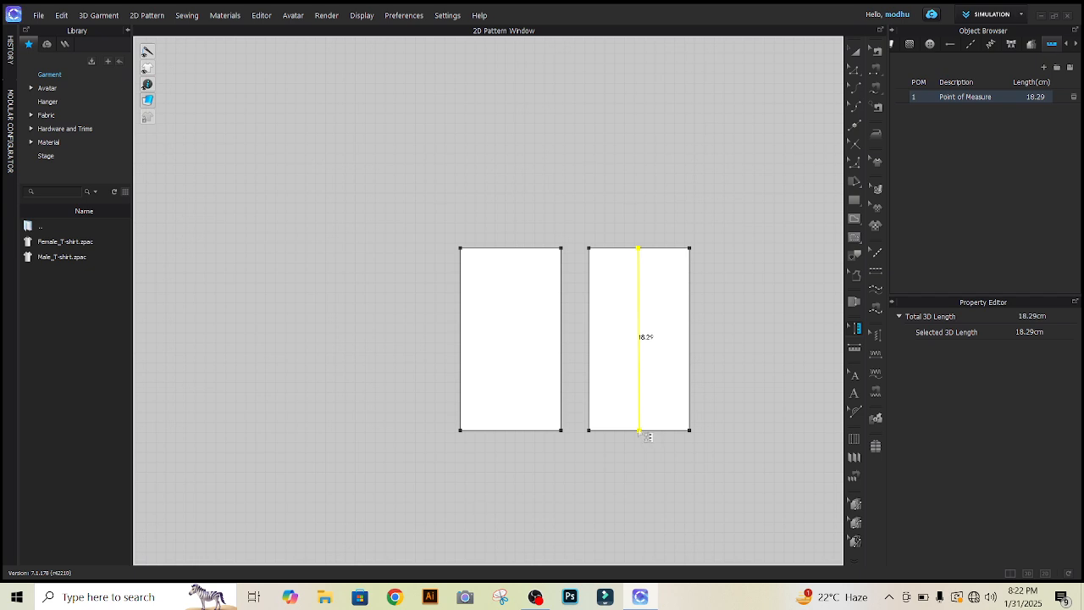
- Add a second Point of Measure from the first one's lower end, about 2.7 cm right along the bottom edge, then up to the top edge
{"action": "left_click", "coordinate": [854, 347]}
{"action": "left_click", "coordinate": [639, 430]}
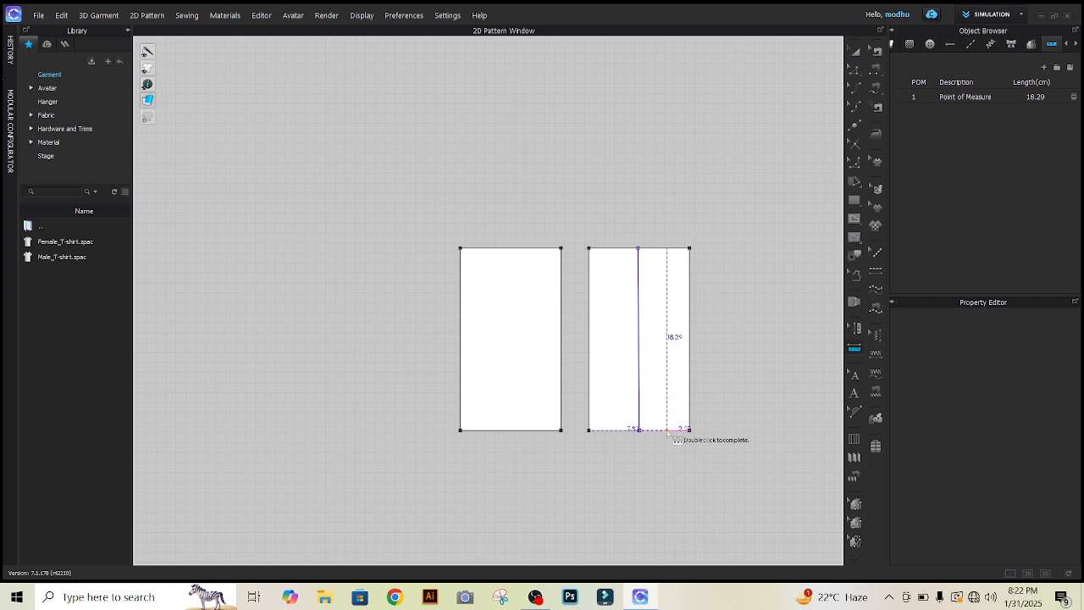
{"action": "left_click", "coordinate": [667, 430]}
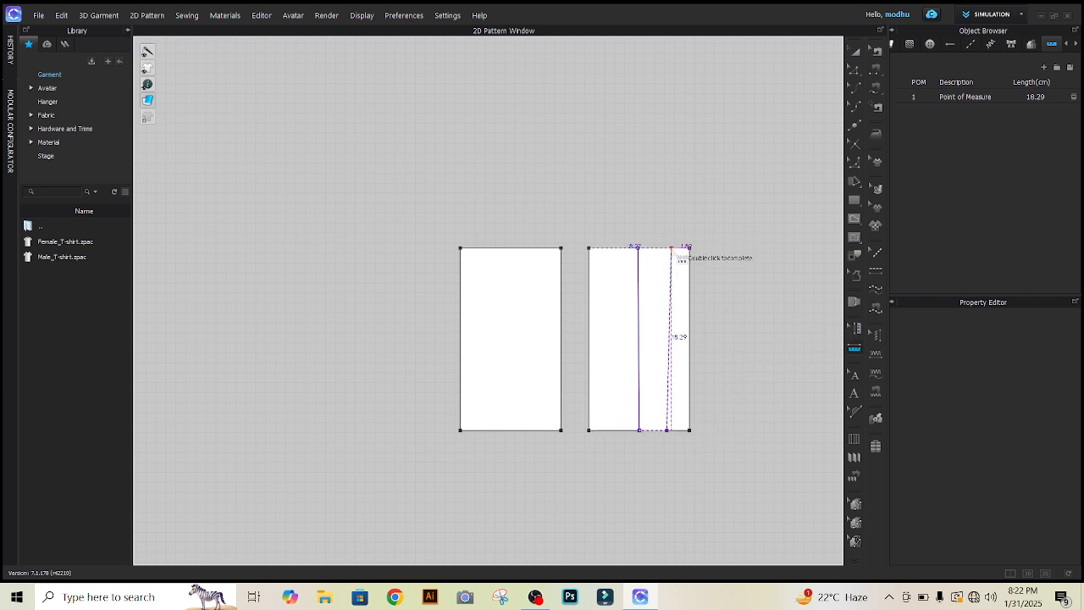
{"action": "double_click", "coordinate": [671, 248]}
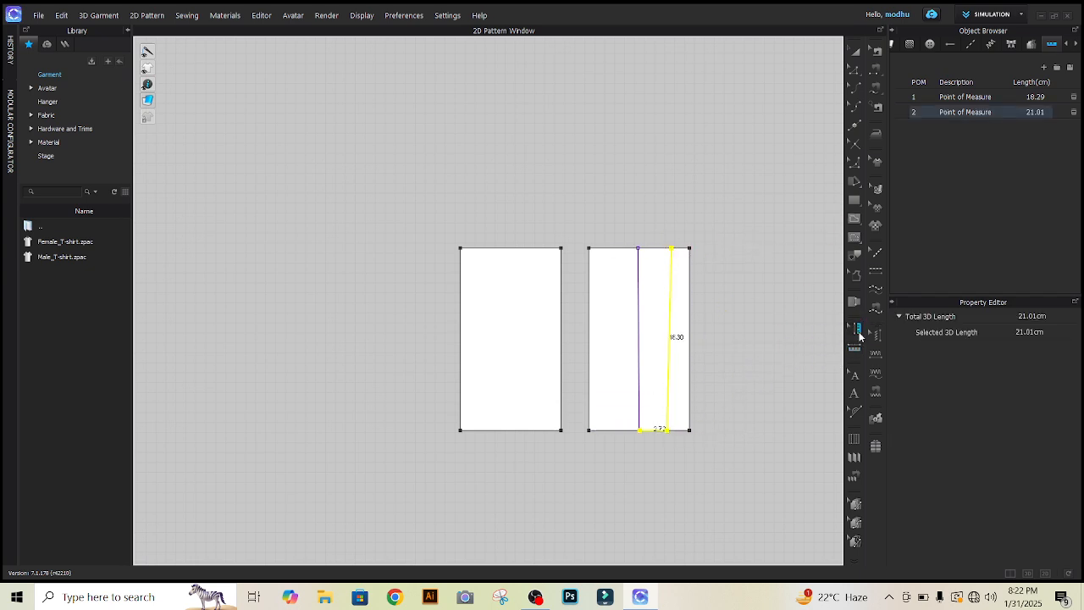
- Shift the upper end point of the second Point of Measure left along the right rectangle's top edge
{"action": "left_click", "coordinate": [728, 263]}
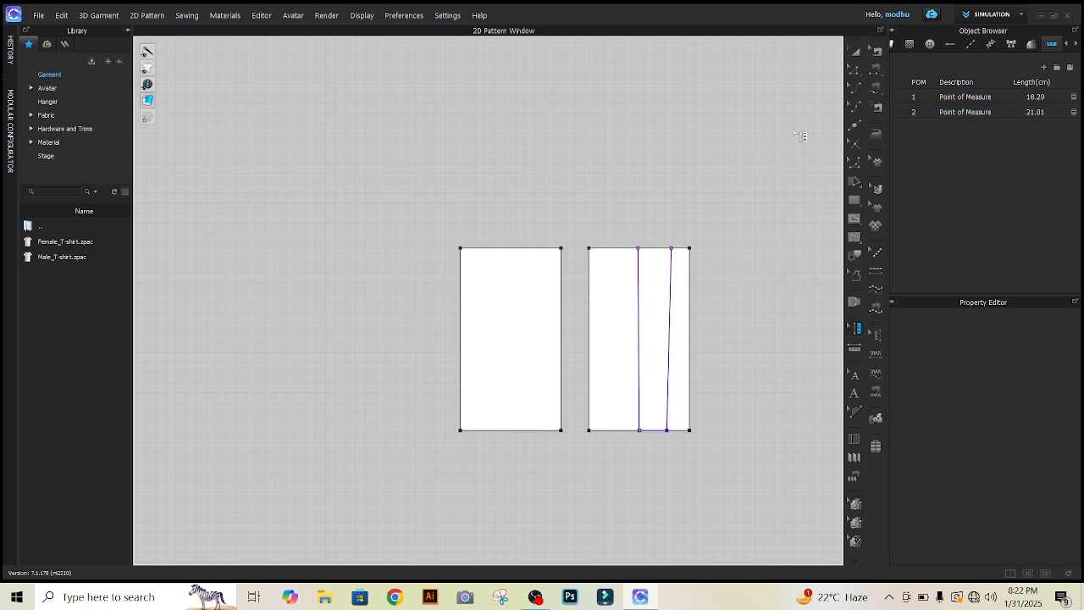
{"action": "left_click", "coordinate": [673, 251]}
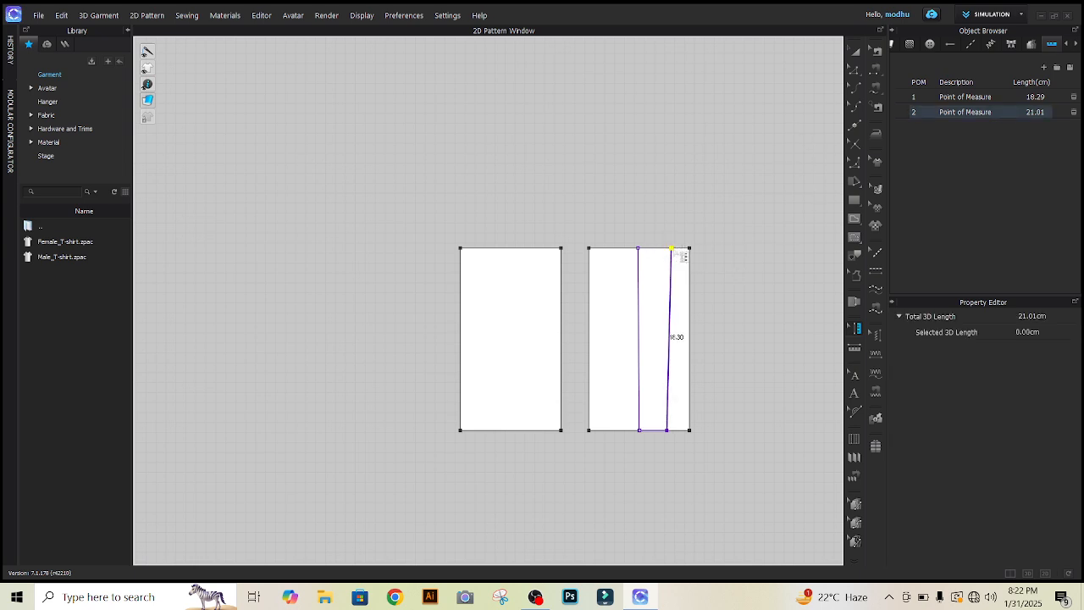
{"action": "mouse_move", "coordinate": [673, 251]}
{"action": "left_mouse_down"}
{"action": "mouse_move", "coordinate": [642, 249]}
{"action": "mouse_move", "coordinate": [656, 249]}
{"action": "left_mouse_up"}
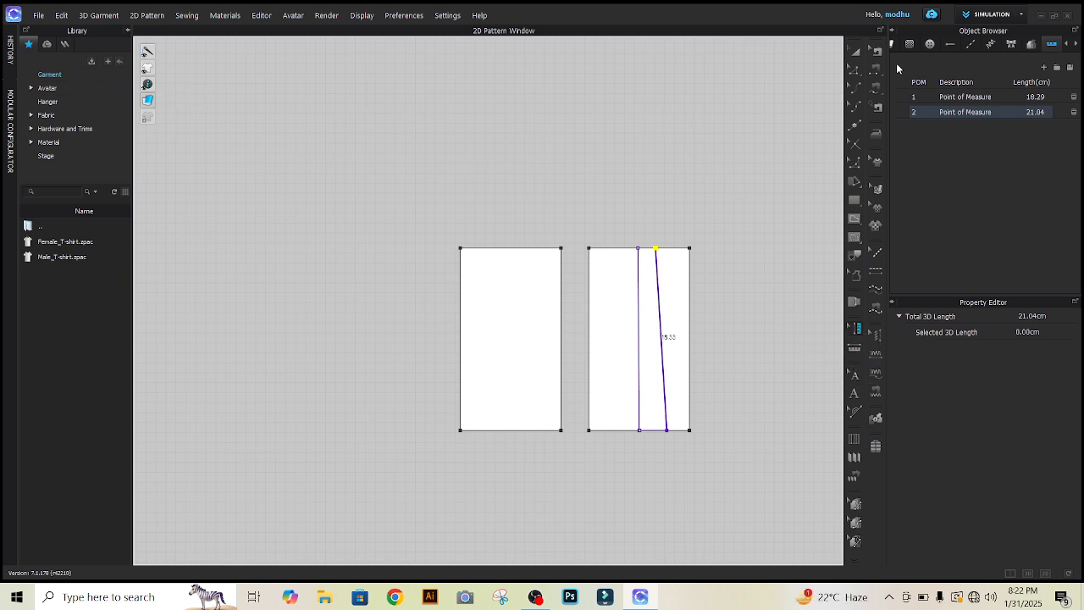
{"action": "left_click", "coordinate": [855, 51]}
{"action": "left_click_drag", "start_coordinate": [452, 196], "coordinate": [728, 365]}
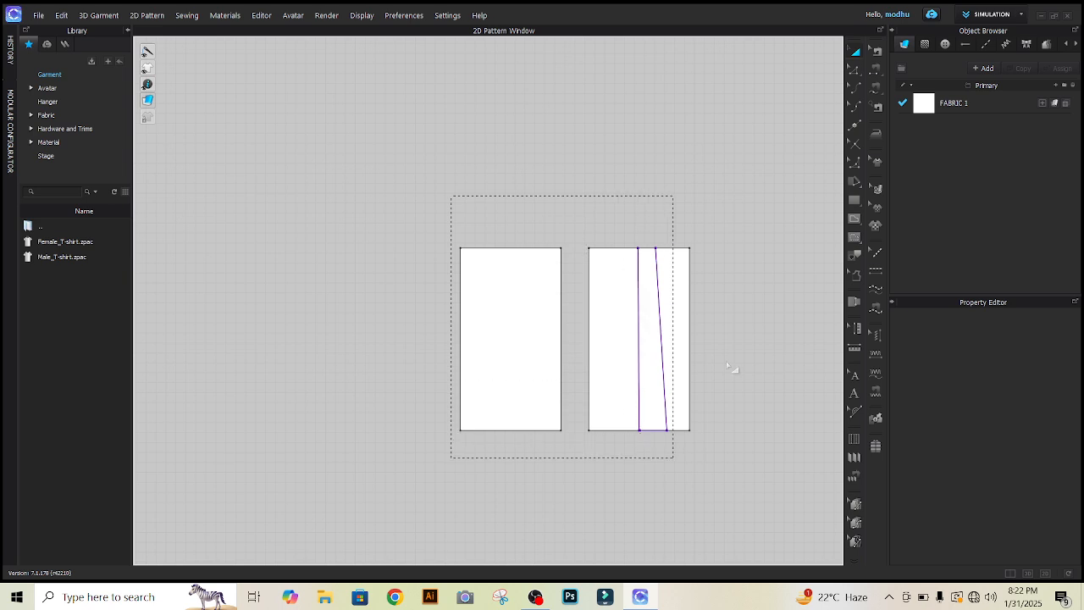
{"action": "left_click", "coordinate": [726, 361]}
{"action": "left_click", "coordinate": [854, 376]}
{"action": "left_click_drag", "start_coordinate": [436, 226], "coordinate": [714, 504]}
- Name the left rectangle pattern "collar" and set its item number to 1
{"action": "left_click", "coordinate": [855, 53]}
{"action": "left_click_drag", "start_coordinate": [440, 194], "coordinate": [572, 454]}
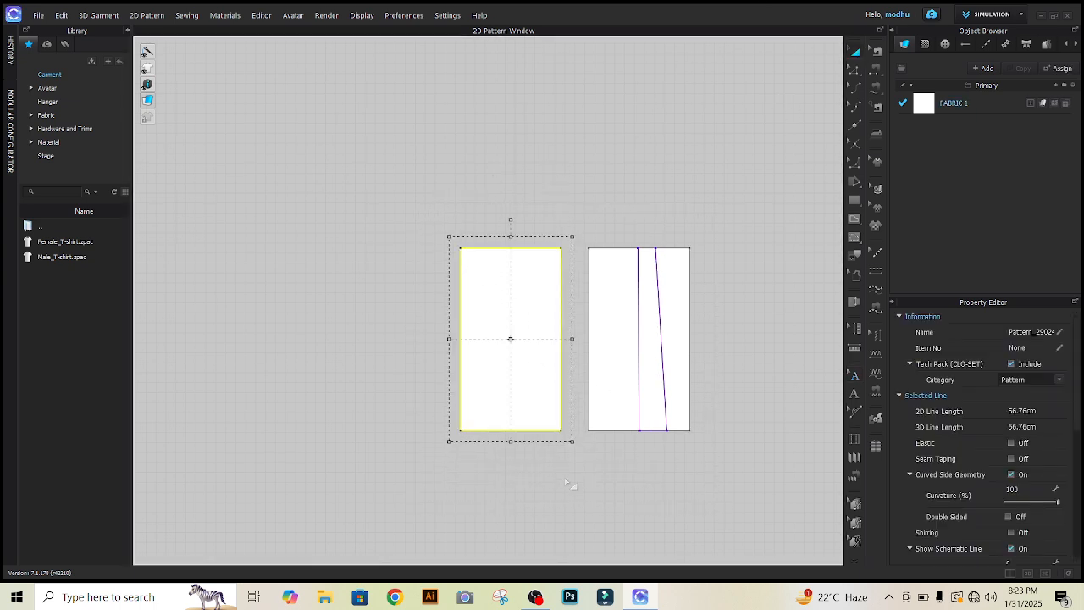
{"action": "left_click", "coordinate": [853, 376]}
{"action": "left_click", "coordinate": [1062, 335]}
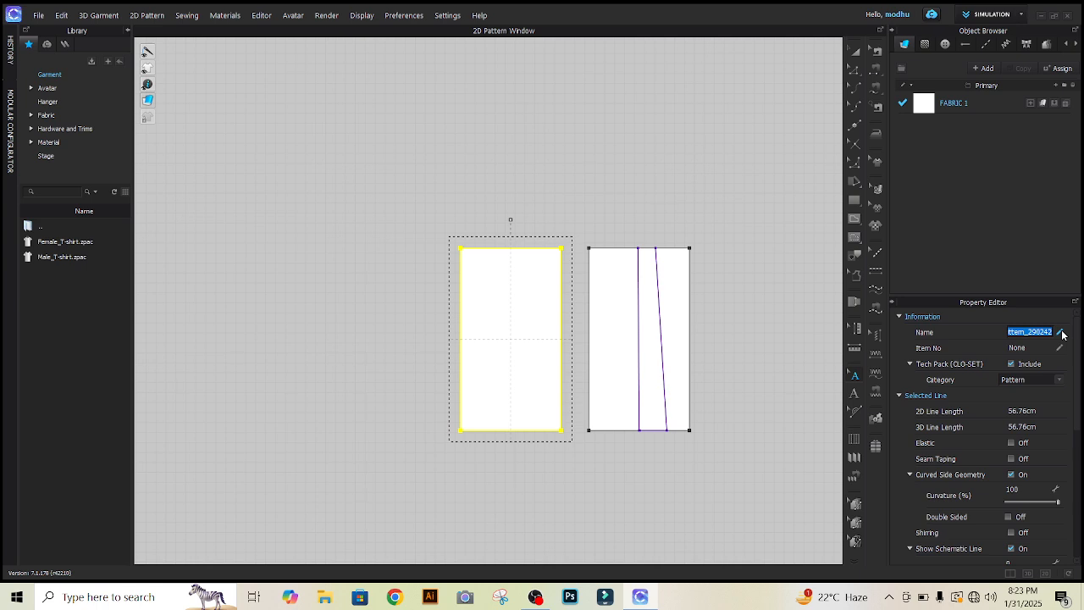
{"action": "type", "text": "collar"}
{"action": "left_click", "coordinate": [1059, 348]}
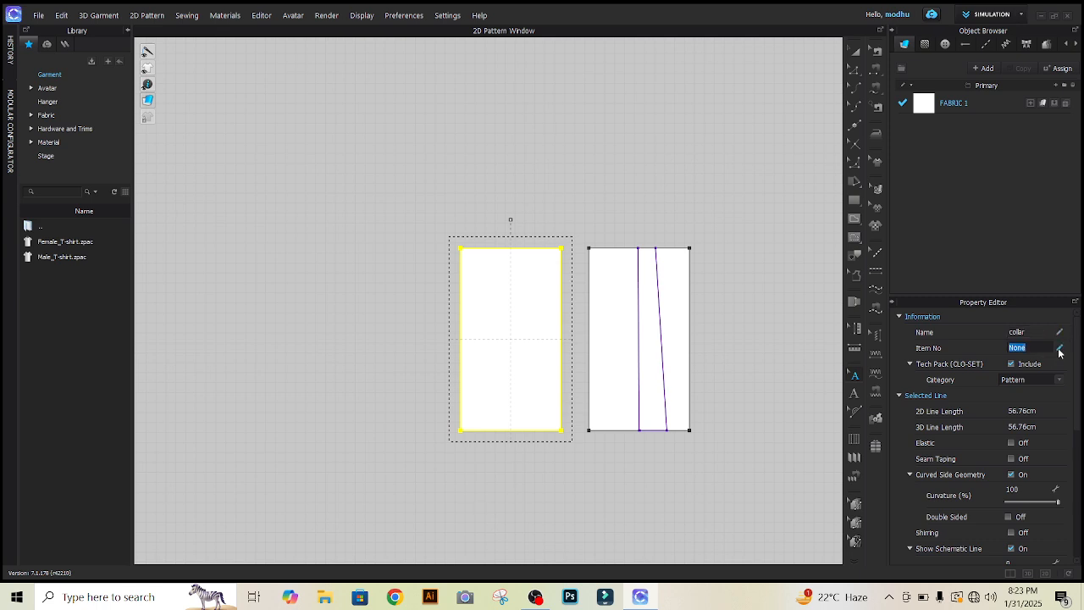
{"action": "key", "text": "BackSpace"}
{"action": "type", "text": "1"}
- Examine the Tech Pack category choices and the remaining line, simulation and fabric properties of the collar piece, then deselect it
{"action": "left_click", "coordinate": [1054, 382]}
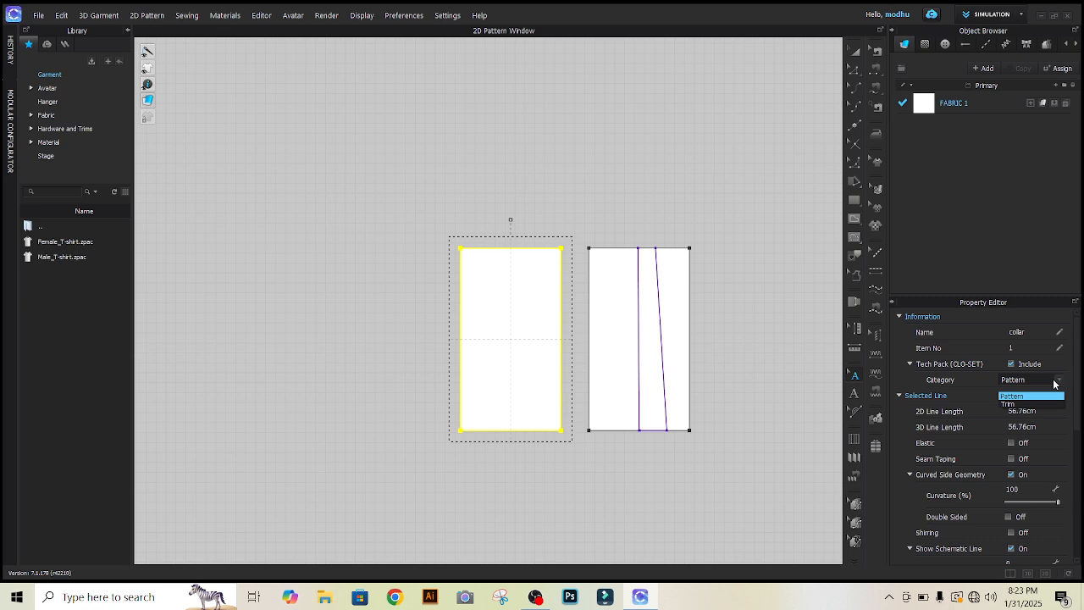
{"action": "left_click", "coordinate": [1054, 383]}
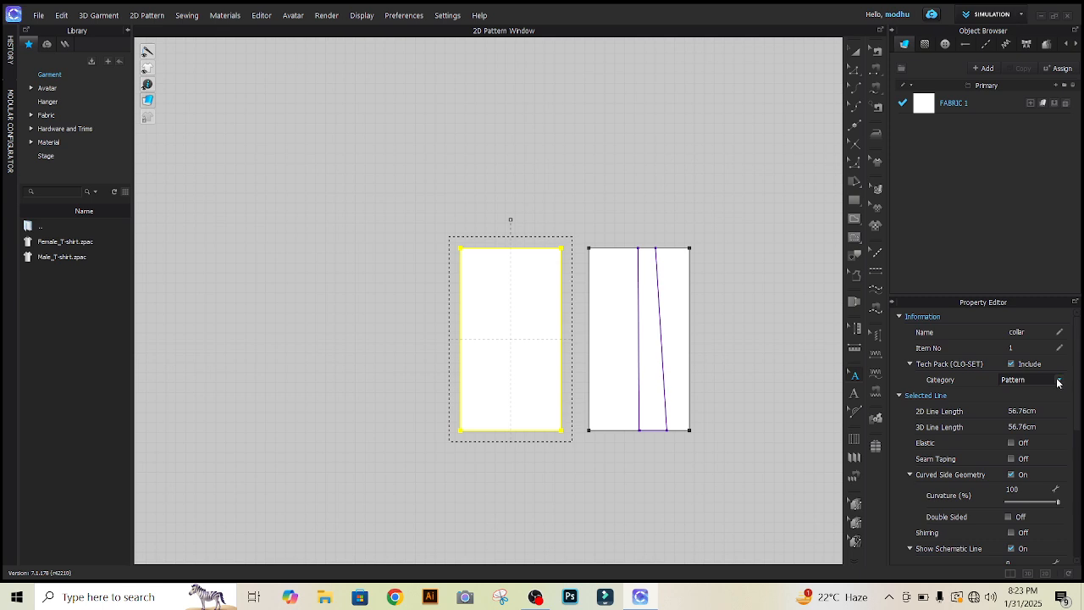
{"action": "left_click", "coordinate": [1058, 381]}
{"action": "left_click", "coordinate": [1059, 383]}
{"action": "scroll", "coordinate": [1047, 441], "scroll_direction": "down", "scroll_amount": 5}
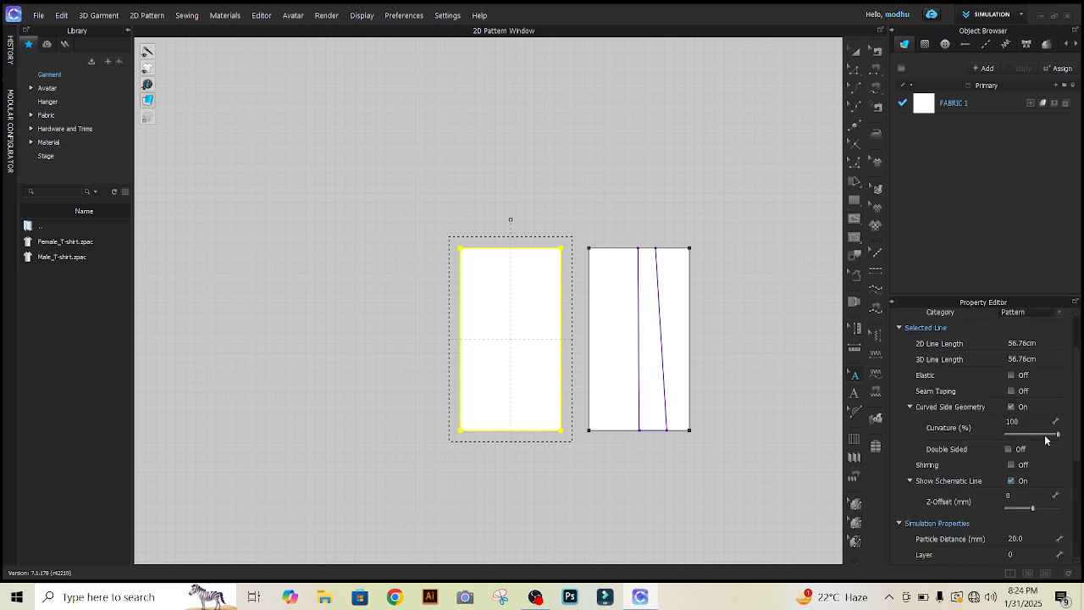
{"action": "scroll", "coordinate": [1012, 521], "scroll_direction": "down", "scroll_amount": 2}
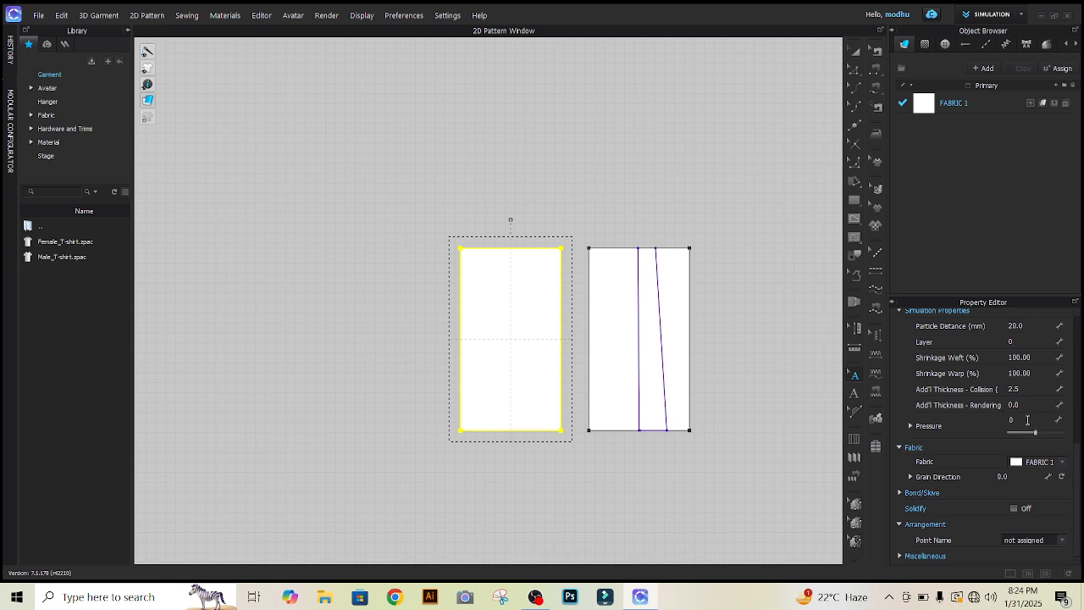
{"action": "scroll", "coordinate": [1001, 438], "scroll_direction": "up", "scroll_amount": 6}
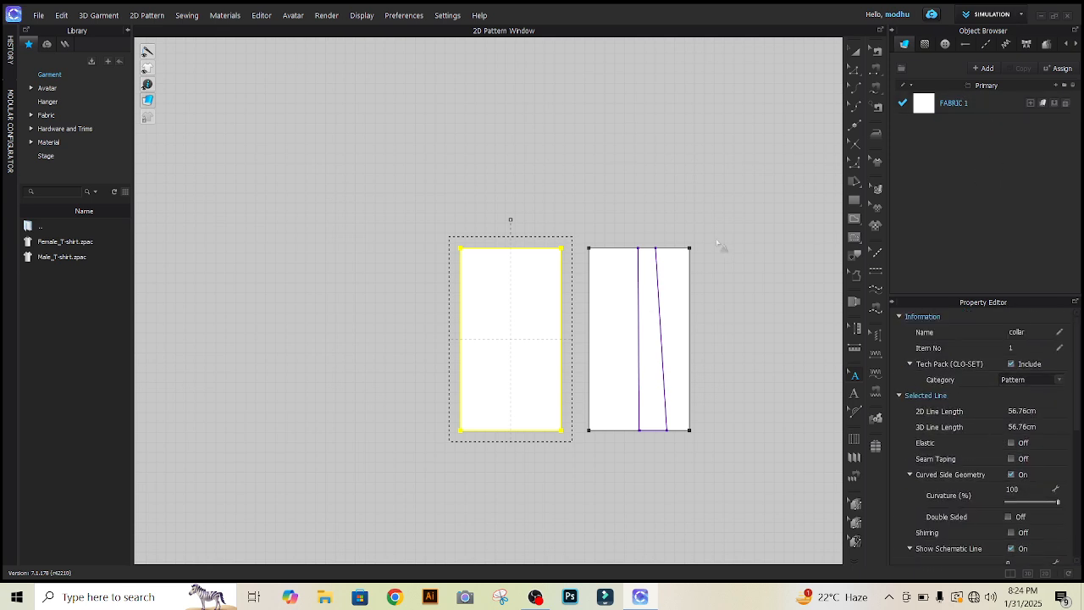
{"action": "left_click", "coordinate": [667, 236]}
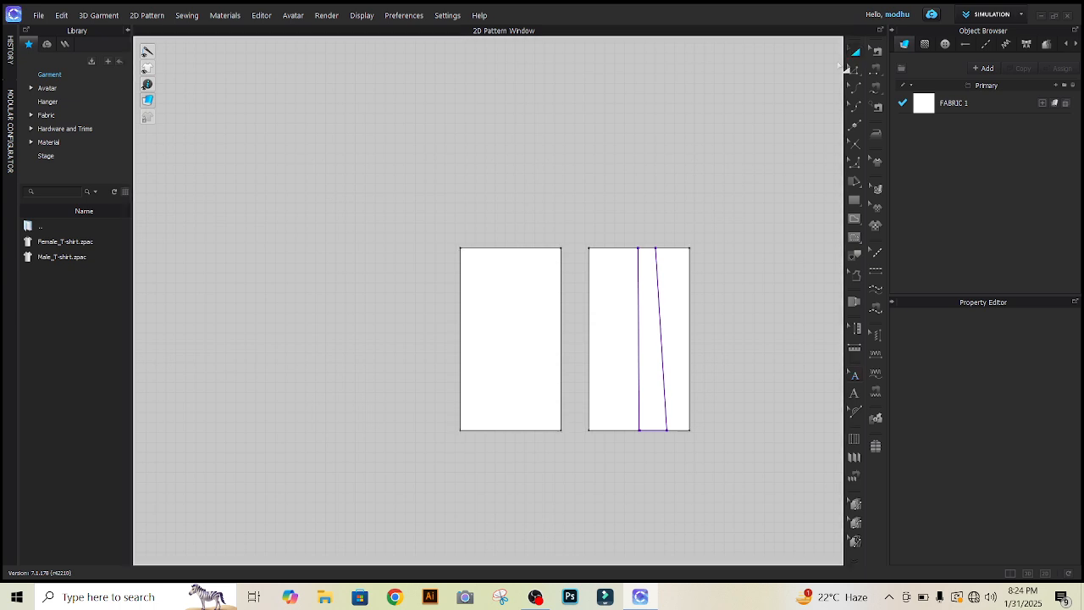
{"action": "left_click", "coordinate": [496, 333]}
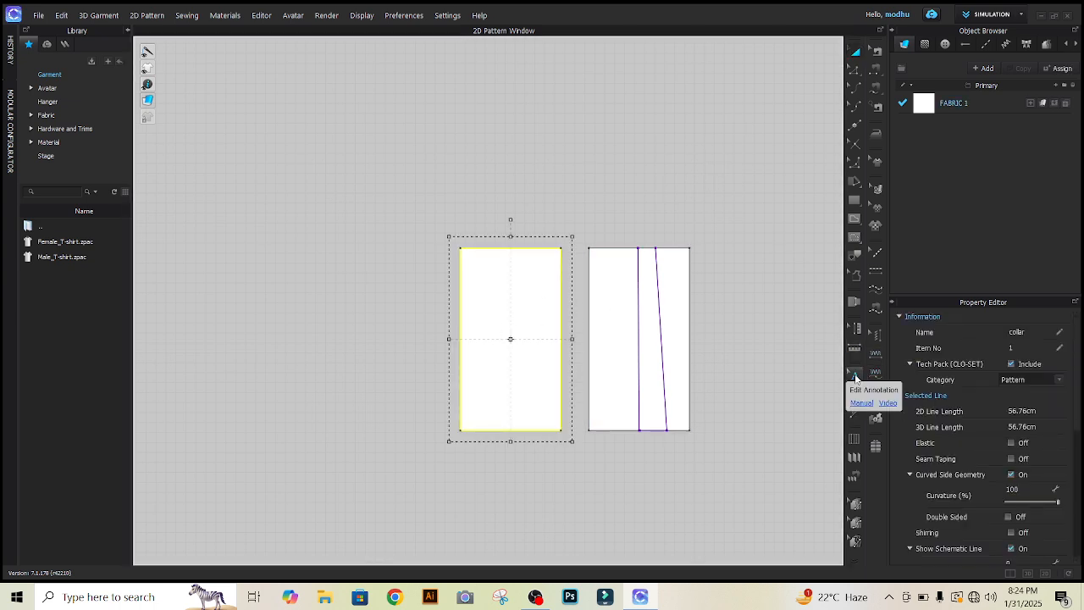
{"action": "left_click", "coordinate": [856, 378]}
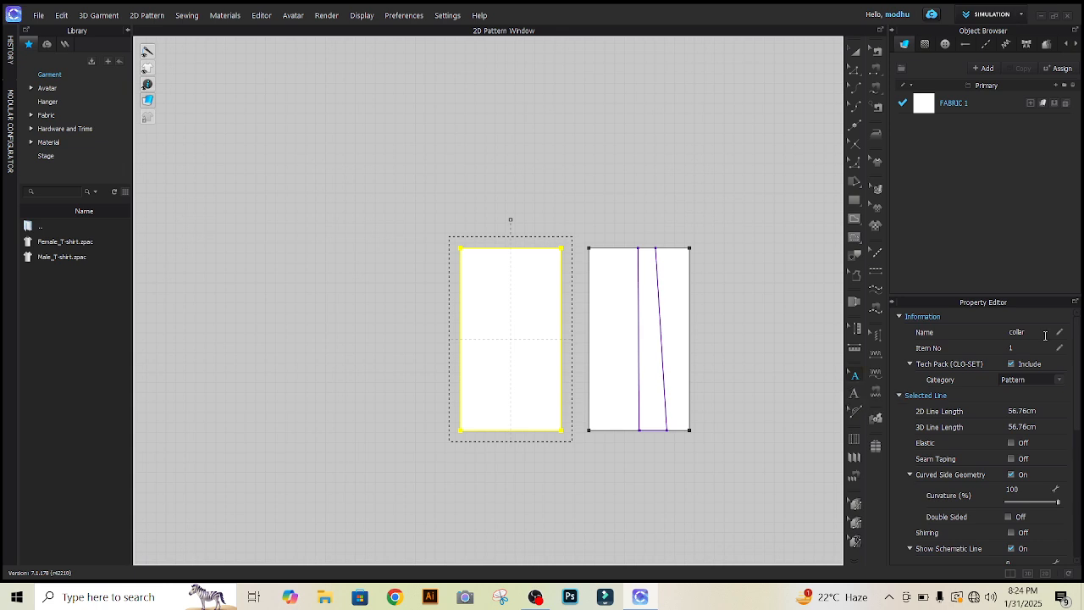
{"action": "left_click_drag", "start_coordinate": [1039, 332], "coordinate": [997, 339]}
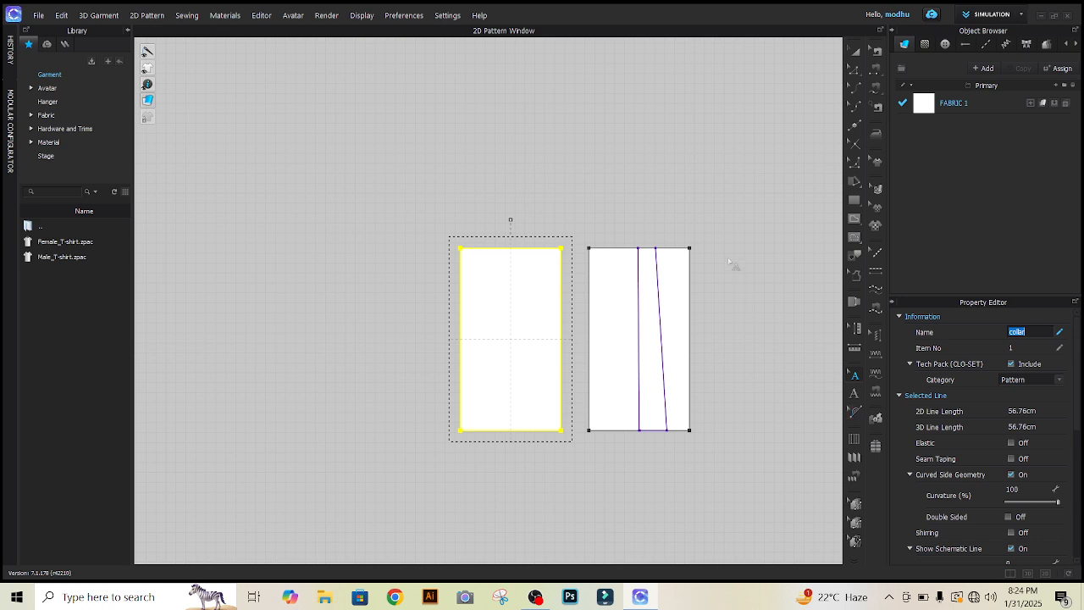
{"action": "left_click", "coordinate": [855, 51]}
{"action": "left_click", "coordinate": [668, 178]}
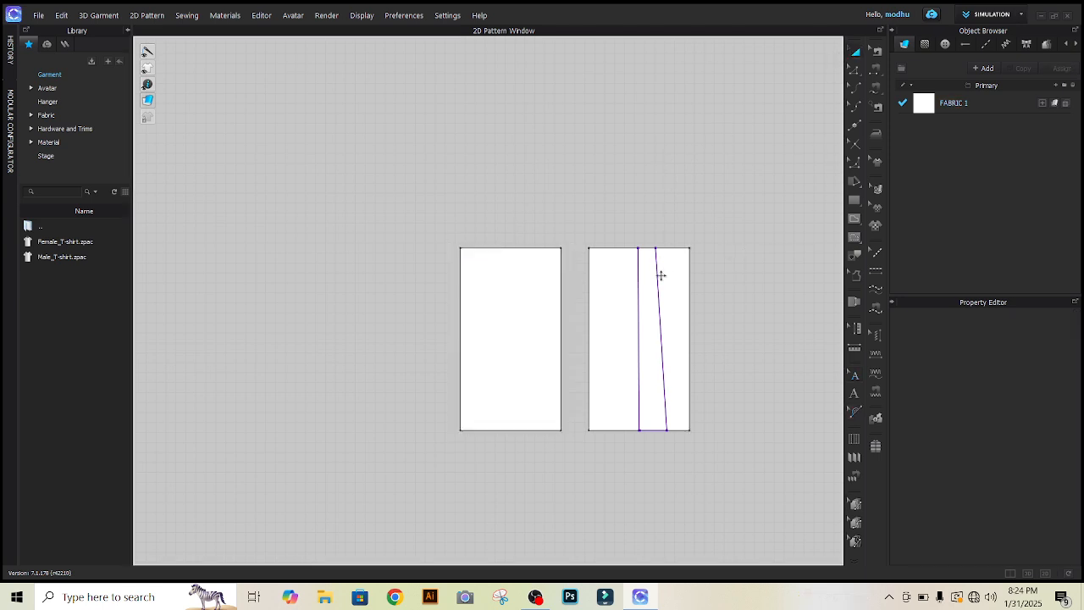
- Delete the right rectangle with its measure lines and move the remaining collar piece a little to the right
{"action": "left_click", "coordinate": [674, 303]}
{"action": "key", "text": "Delete"}
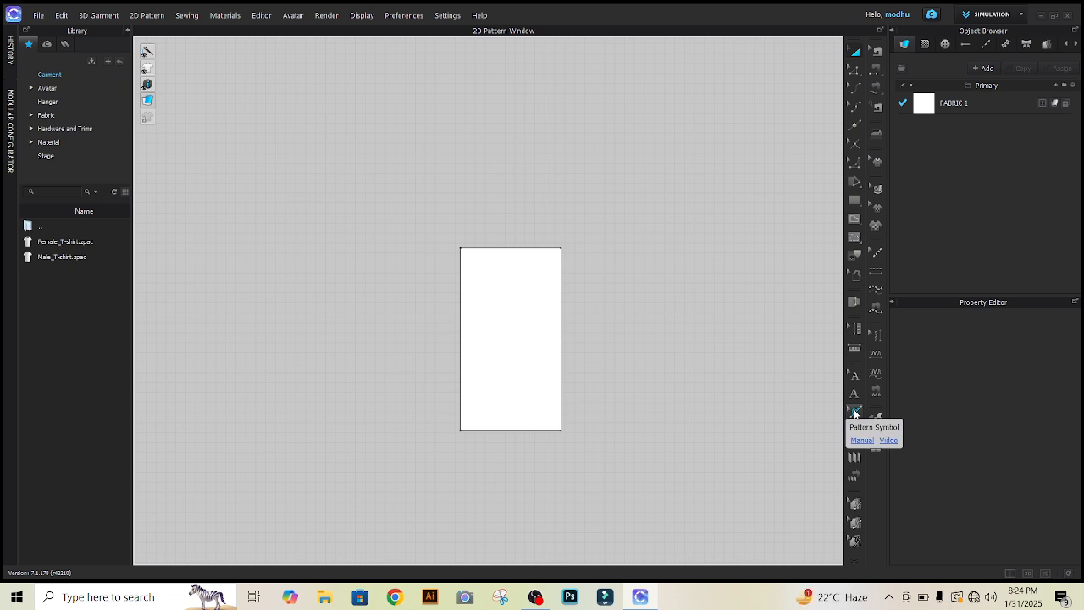
{"action": "left_click", "coordinate": [528, 320]}
{"action": "left_click_drag", "start_coordinate": [527, 319], "coordinate": [583, 336]}
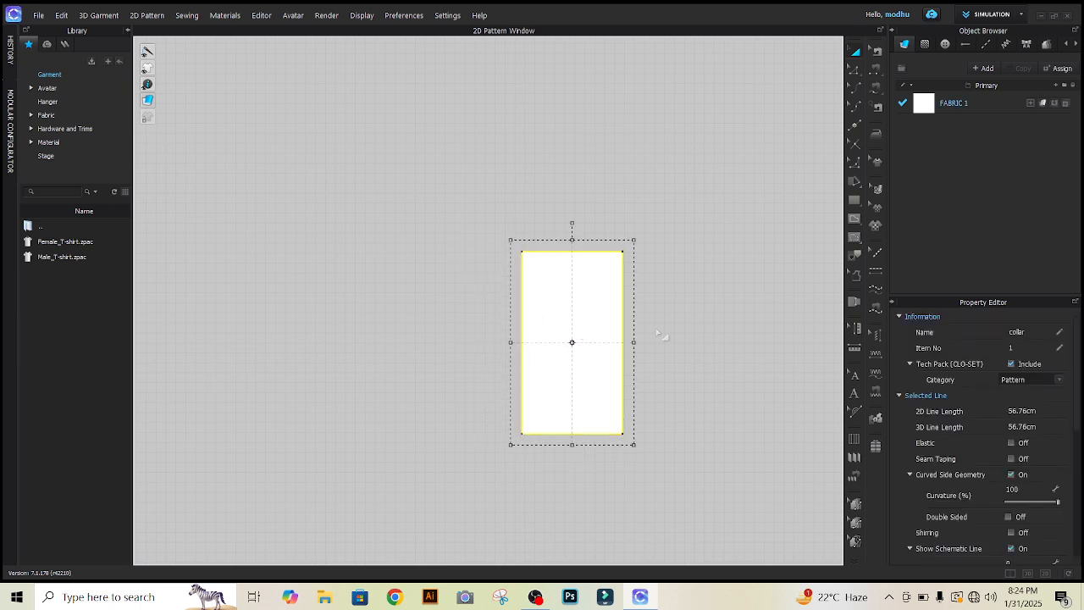
{"action": "left_click", "coordinate": [674, 312]}
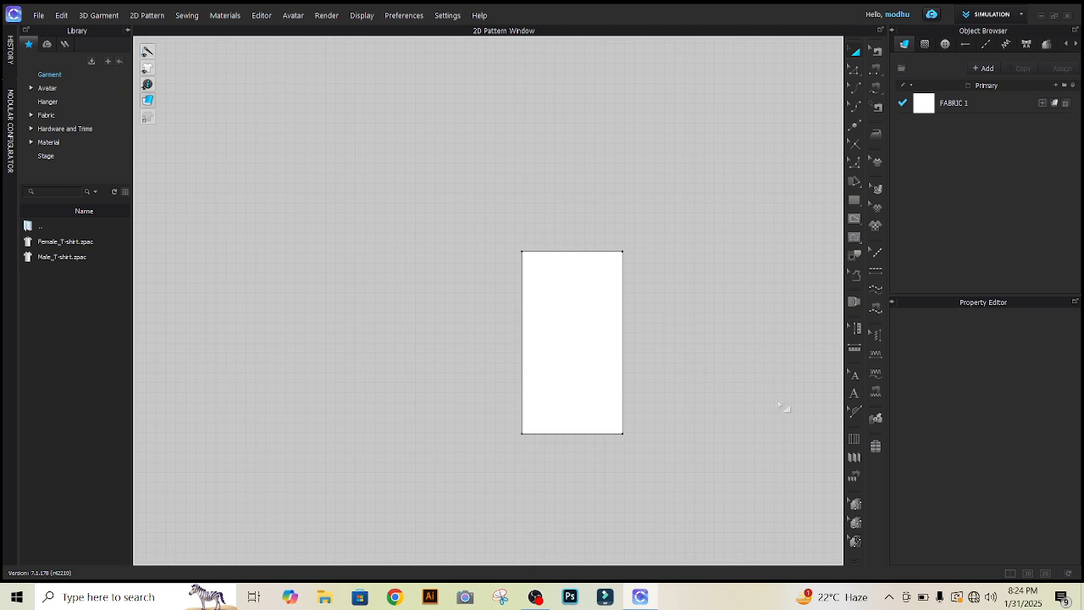
- Add a pattern symbol to the collar piece's right edge and set its line type to the wavy line
{"action": "left_click", "coordinate": [854, 415]}
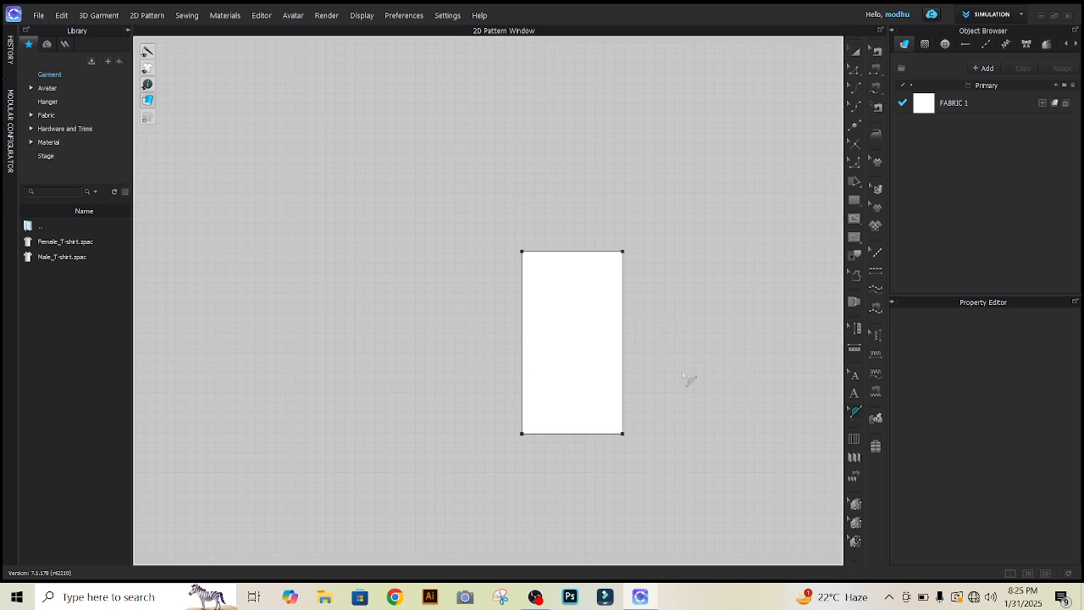
{"action": "left_click", "coordinate": [624, 342]}
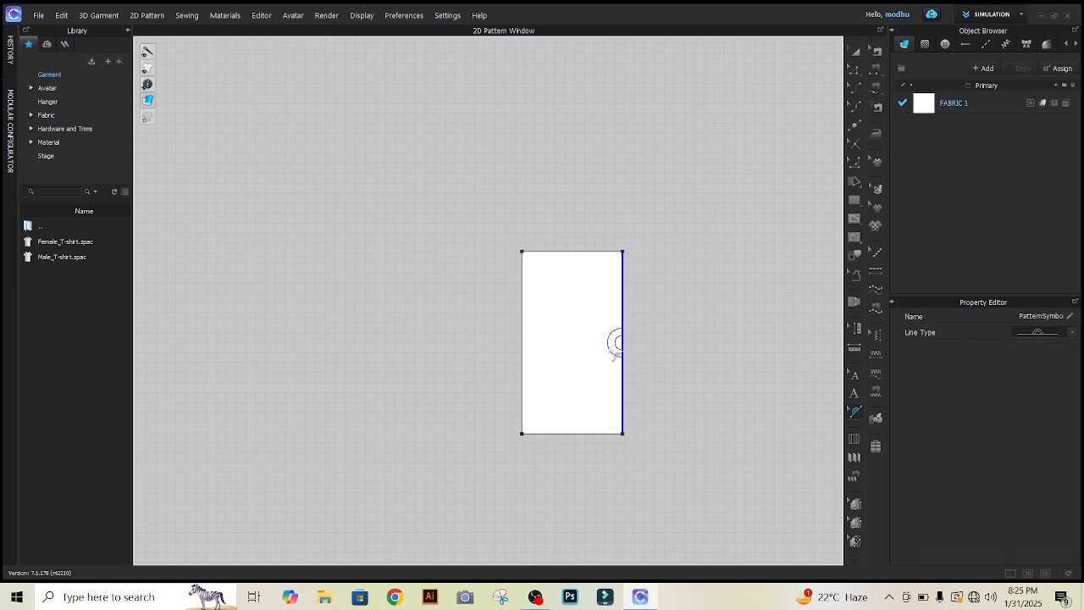
{"action": "left_click", "coordinate": [1076, 333]}
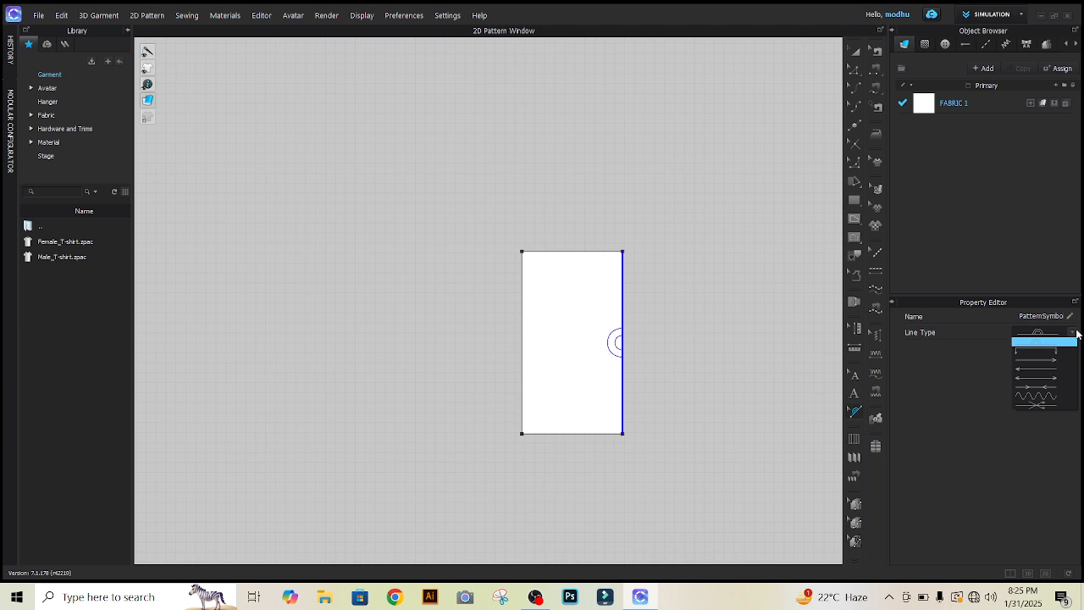
{"action": "left_click", "coordinate": [1041, 395]}
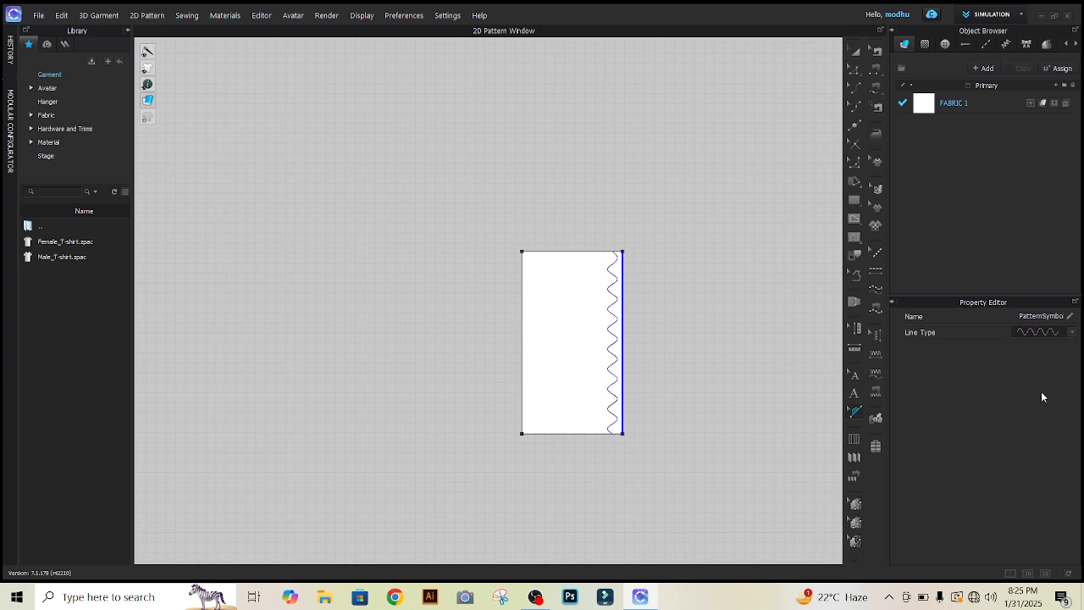
- Switch the right edge's pattern symbol to the crossed scissors-like line type and deselect it
{"action": "left_click", "coordinate": [1069, 333]}
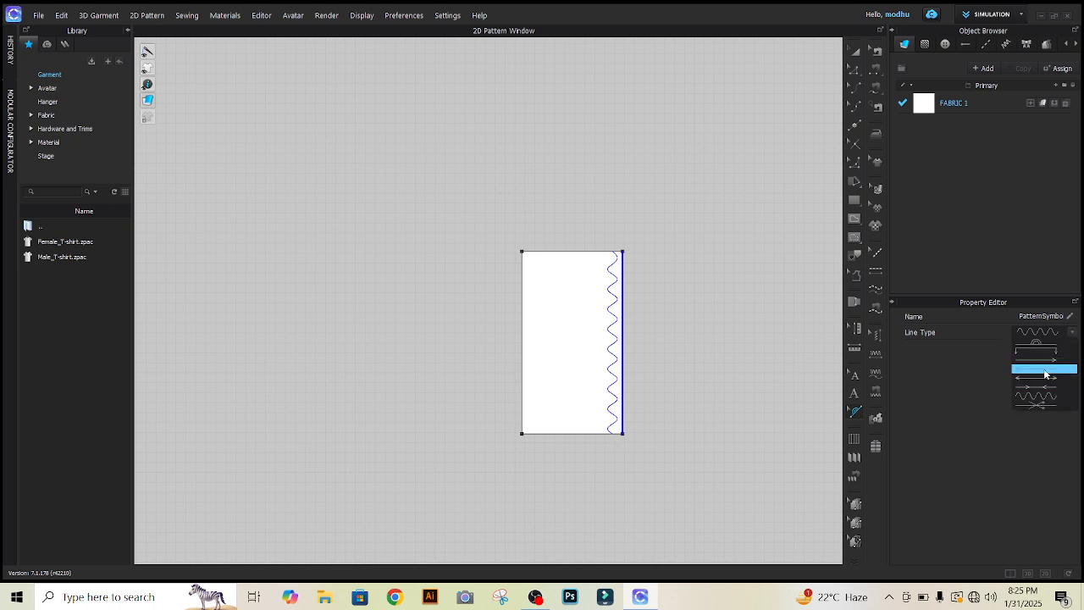
{"action": "left_click", "coordinate": [1042, 403]}
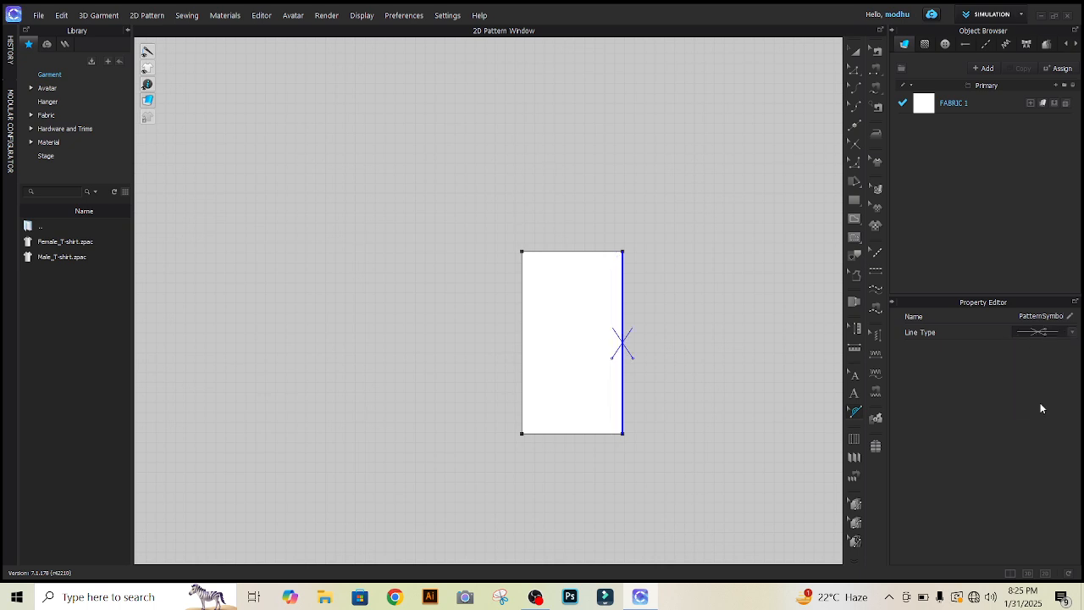
{"action": "left_click", "coordinate": [1033, 333]}
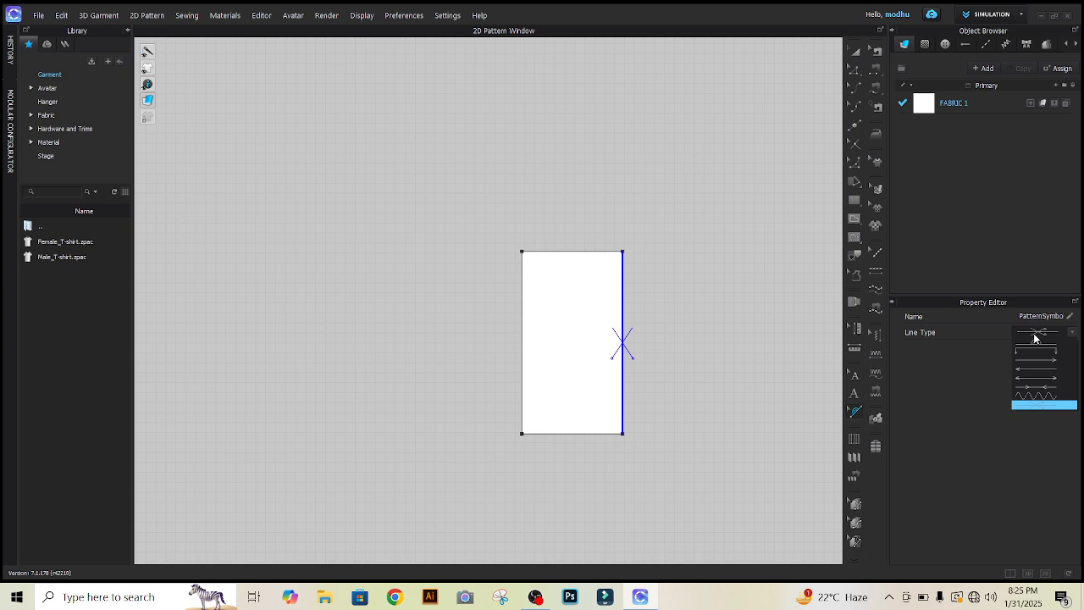
{"action": "left_click", "coordinate": [1034, 338]}
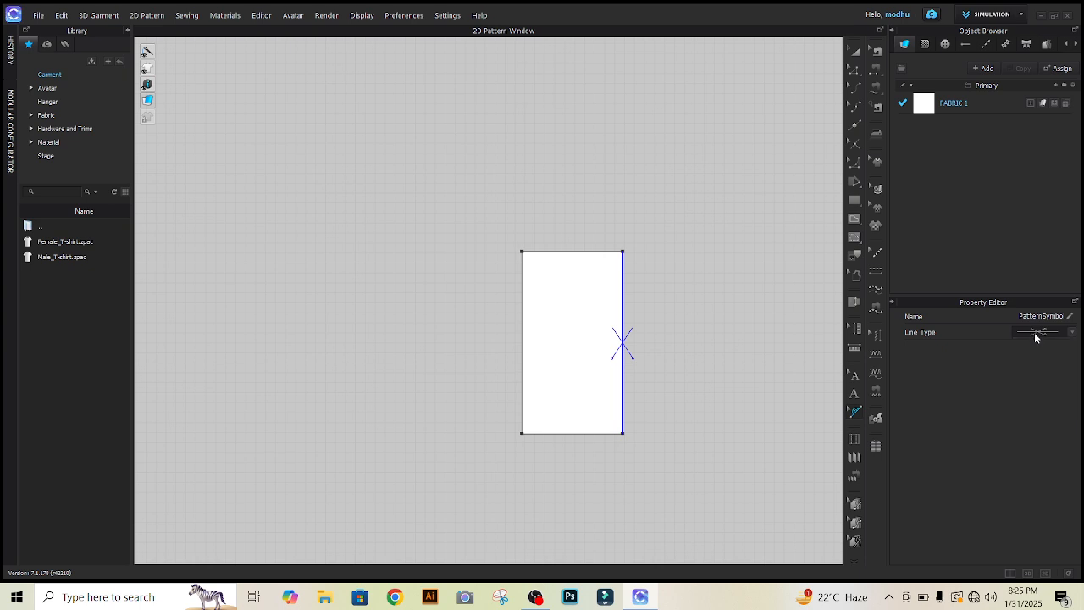
{"action": "scroll", "coordinate": [601, 283], "scroll_direction": "up", "scroll_amount": 2}
{"action": "left_click", "coordinate": [703, 188]}
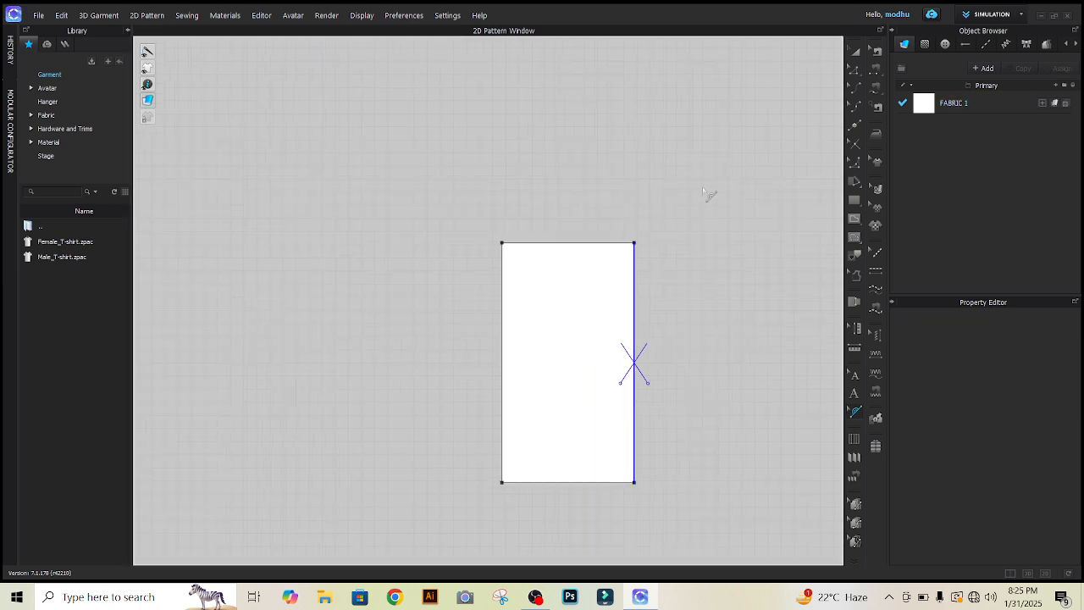
{"action": "left_click", "coordinate": [855, 51]}
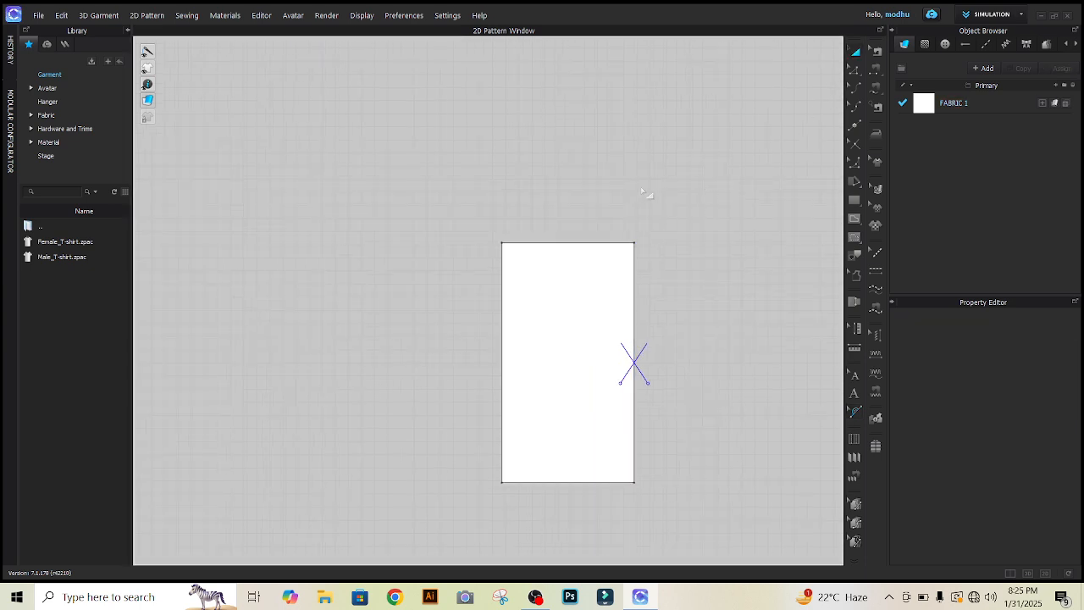
{"action": "left_click", "coordinate": [857, 239]}
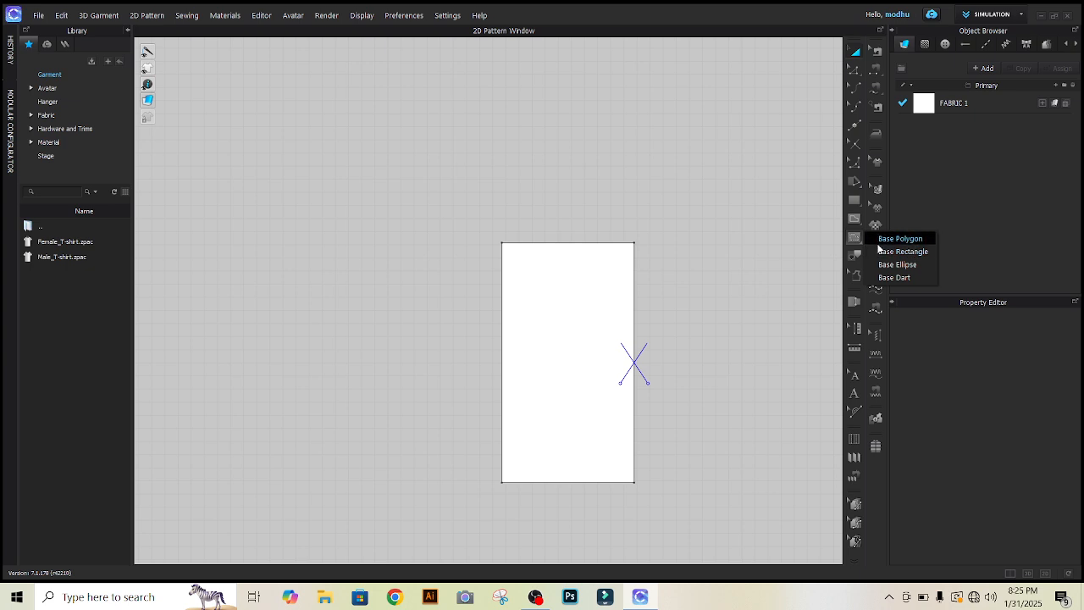
{"action": "left_click", "coordinate": [905, 239]}
{"action": "left_click", "coordinate": [576, 244]}
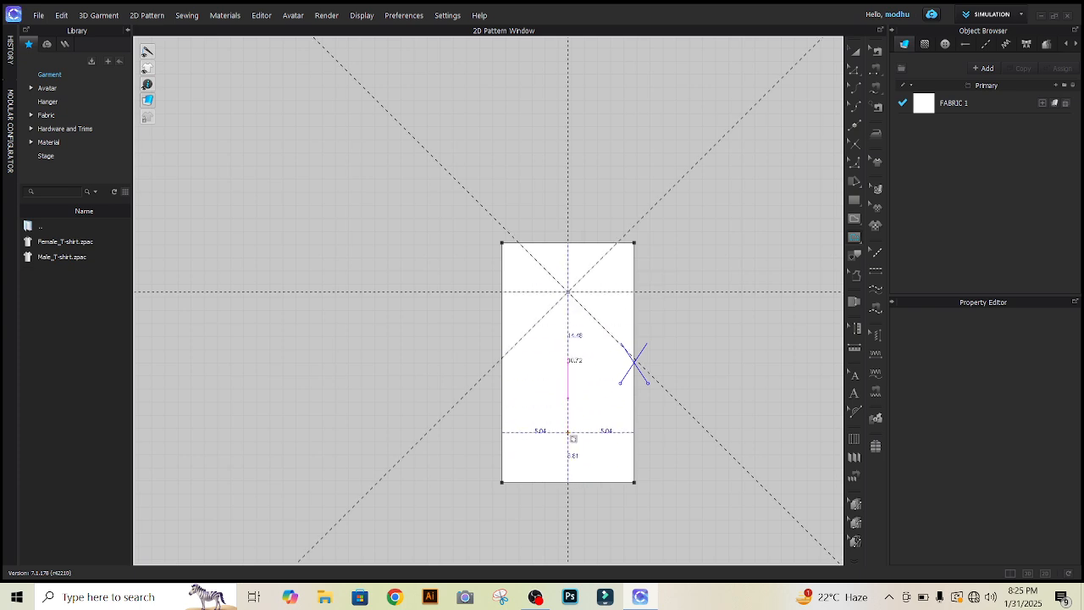
{"action": "double_click", "coordinate": [570, 434]}
{"action": "key", "text": "Escape"}
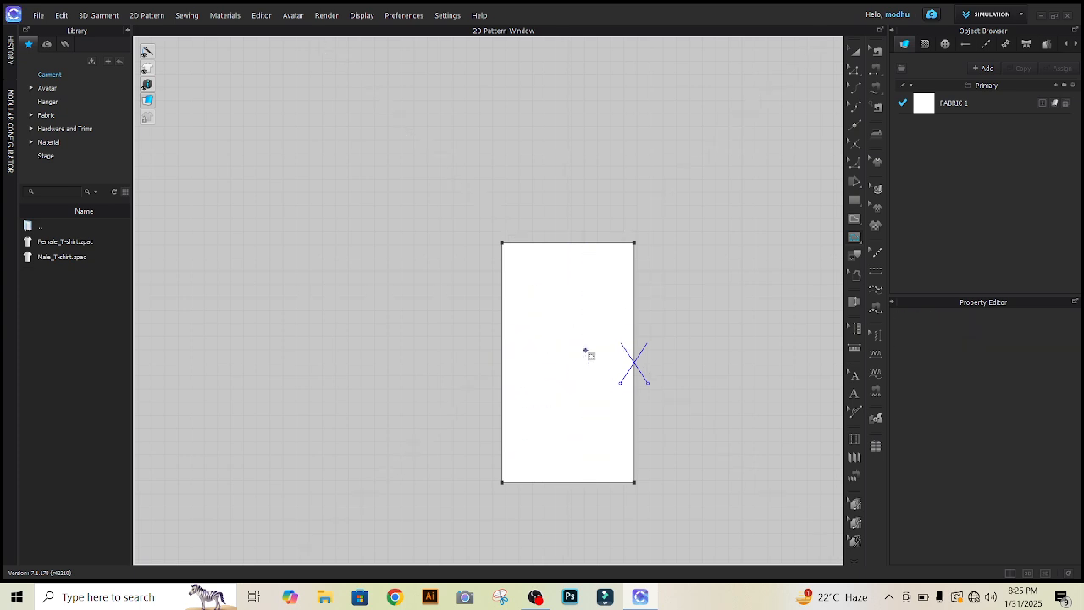
{"action": "left_click", "coordinate": [860, 221]}
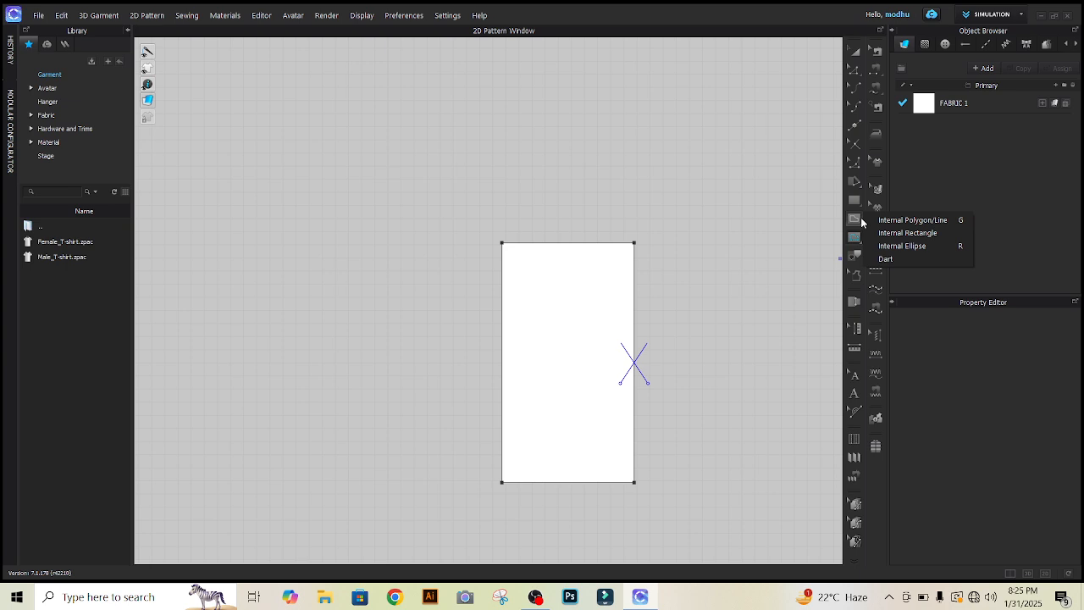
{"action": "left_click", "coordinate": [911, 220]}
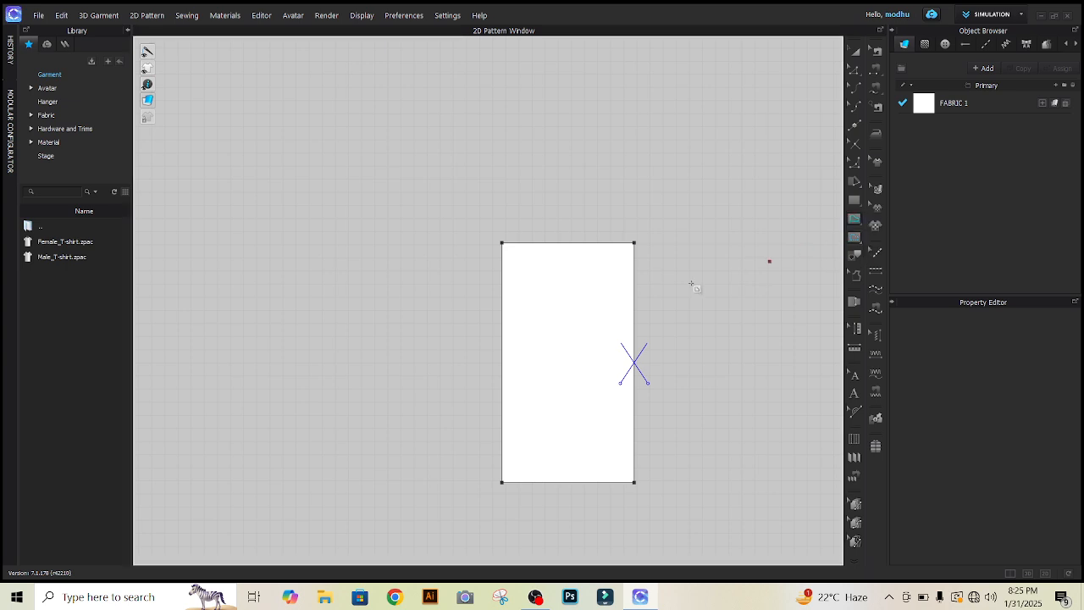
{"action": "left_click", "coordinate": [567, 269]}
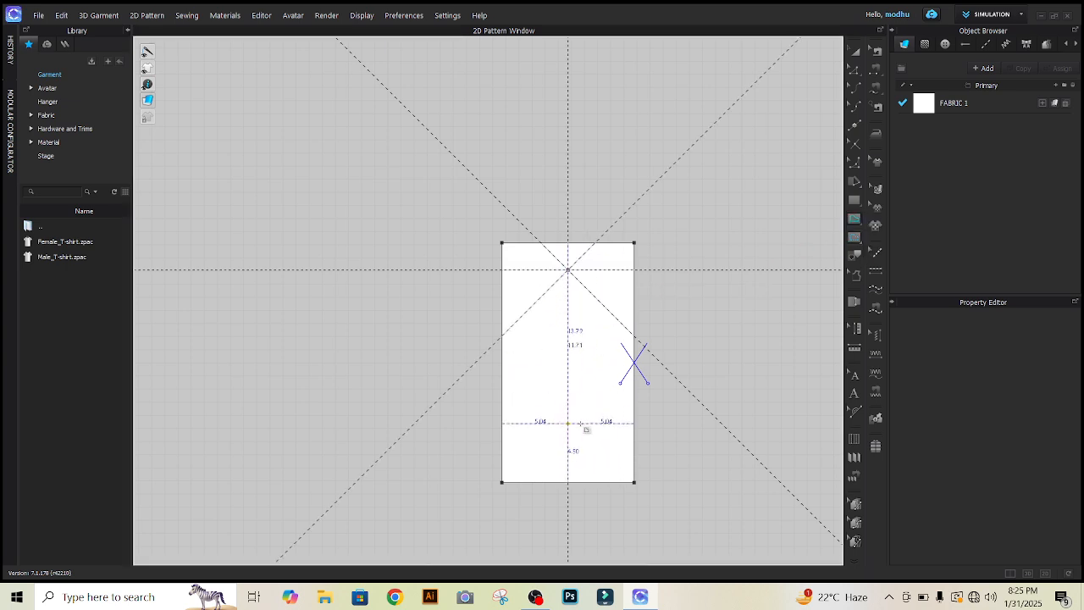
{"action": "left_click", "coordinate": [568, 423]}
{"action": "left_click", "coordinate": [580, 424]}
{"action": "left_click", "coordinate": [856, 50]}
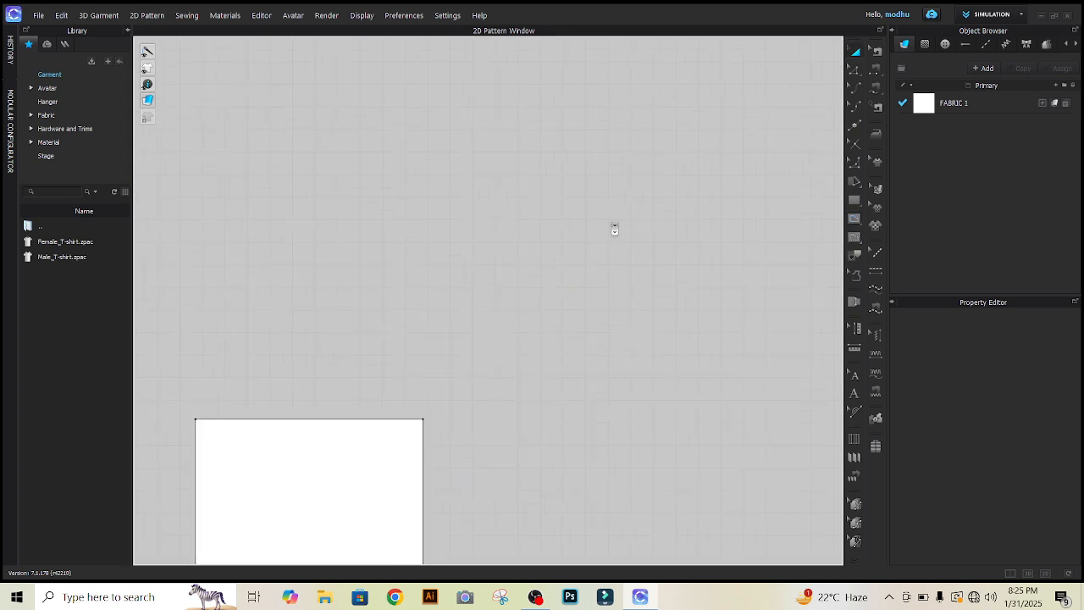
- Draw a vertical internal line about 11.7 cm long inside the collar piece, ending in a short horizontal segment at its lower end
{"action": "left_click", "coordinate": [518, 445]}
{"action": "scroll", "coordinate": [518, 445], "scroll_direction": "up", "scroll_amount": 1}
{"action": "left_click", "coordinate": [554, 370]}
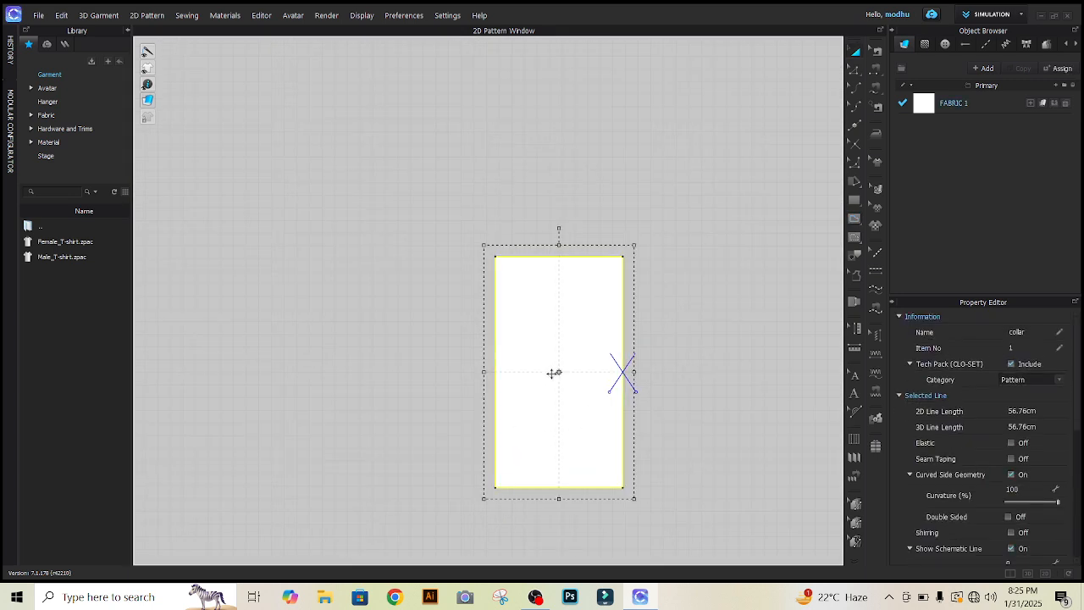
{"action": "left_click", "coordinate": [854, 218]}
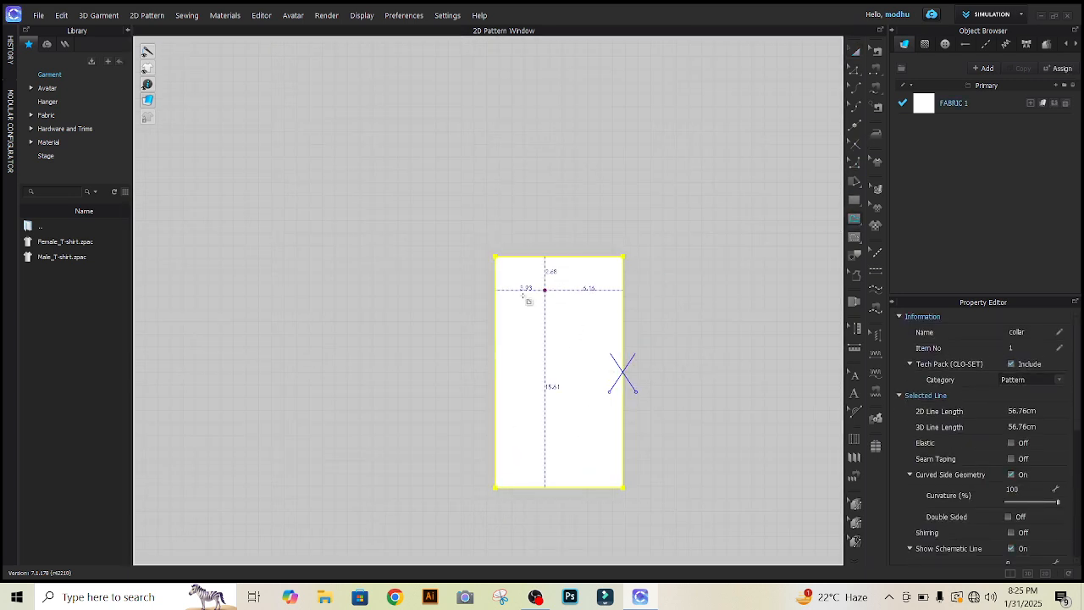
{"action": "left_click", "coordinate": [554, 292]}
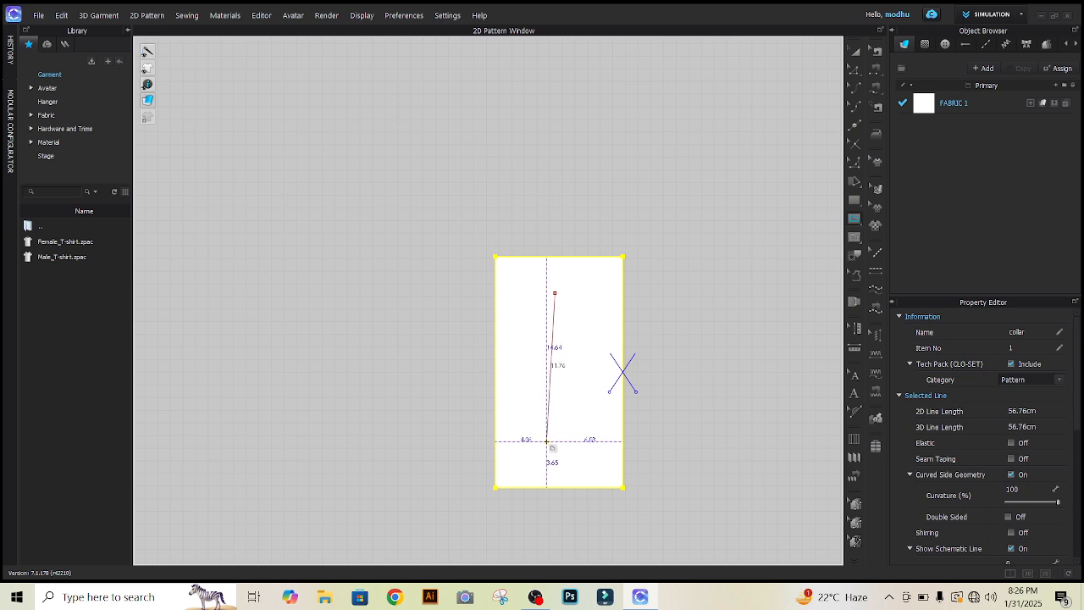
{"action": "double_click", "coordinate": [552, 439]}
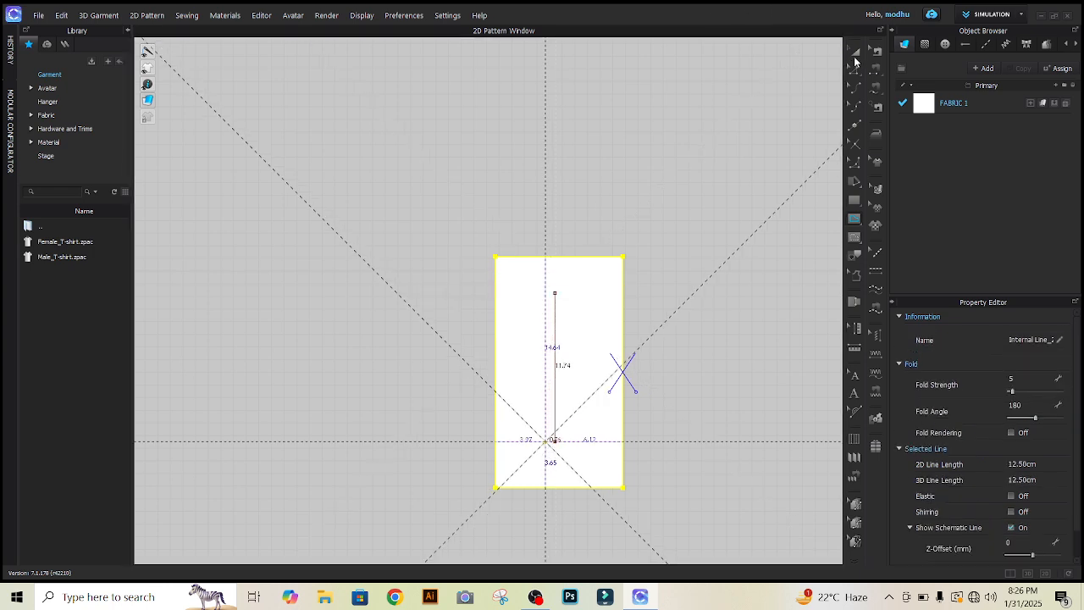
{"action": "left_click", "coordinate": [855, 54]}
{"action": "left_click", "coordinate": [625, 227]}
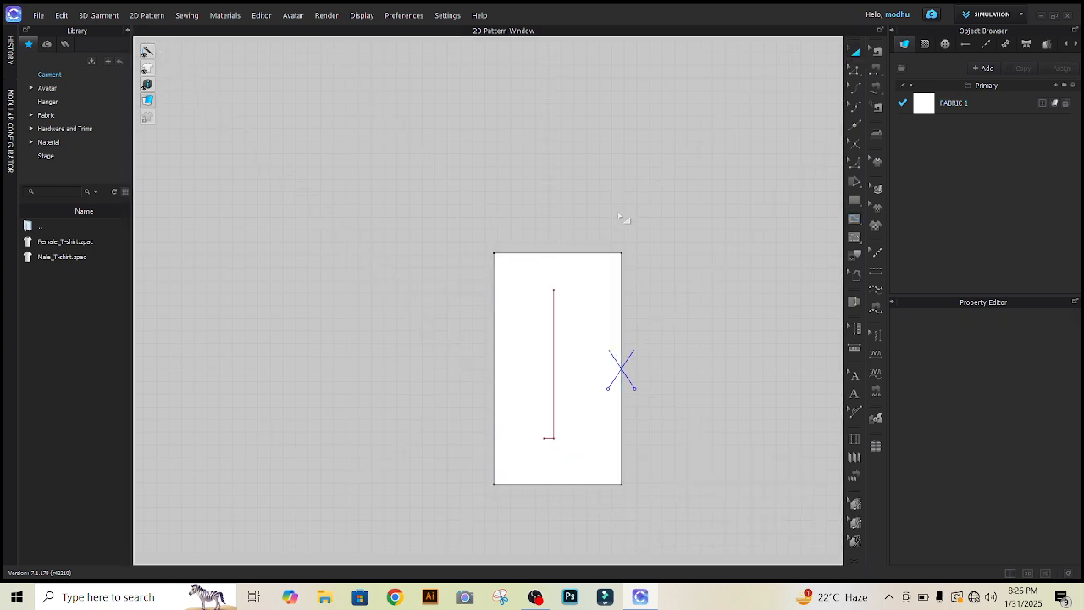
- Add a pattern symbol to the vertical internal line and set its line type to a single-headed arrow pointing down
{"action": "left_click", "coordinate": [554, 320]}
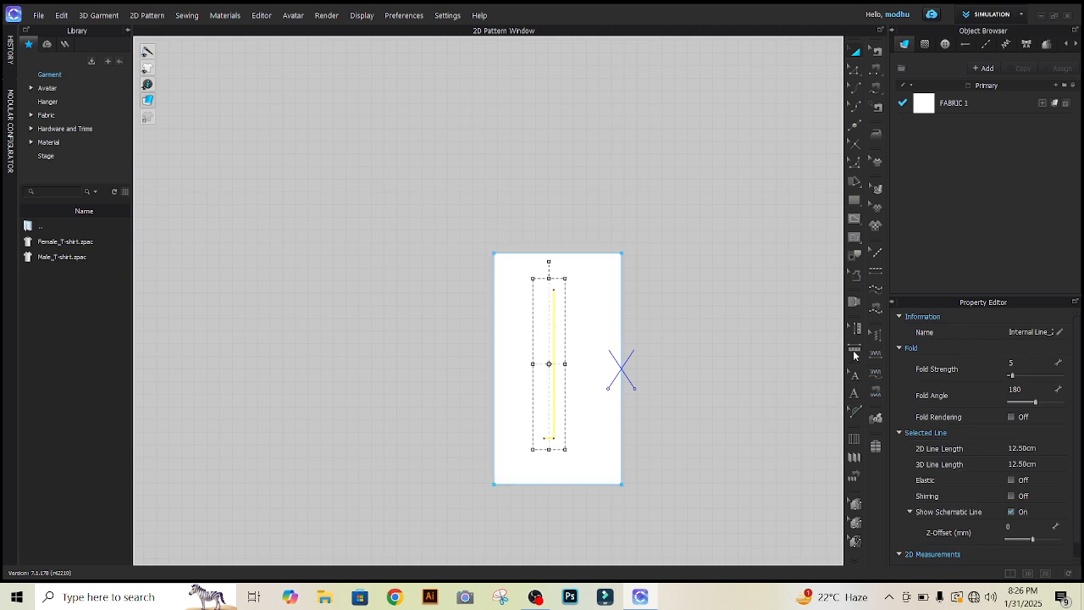
{"action": "left_click", "coordinate": [855, 411]}
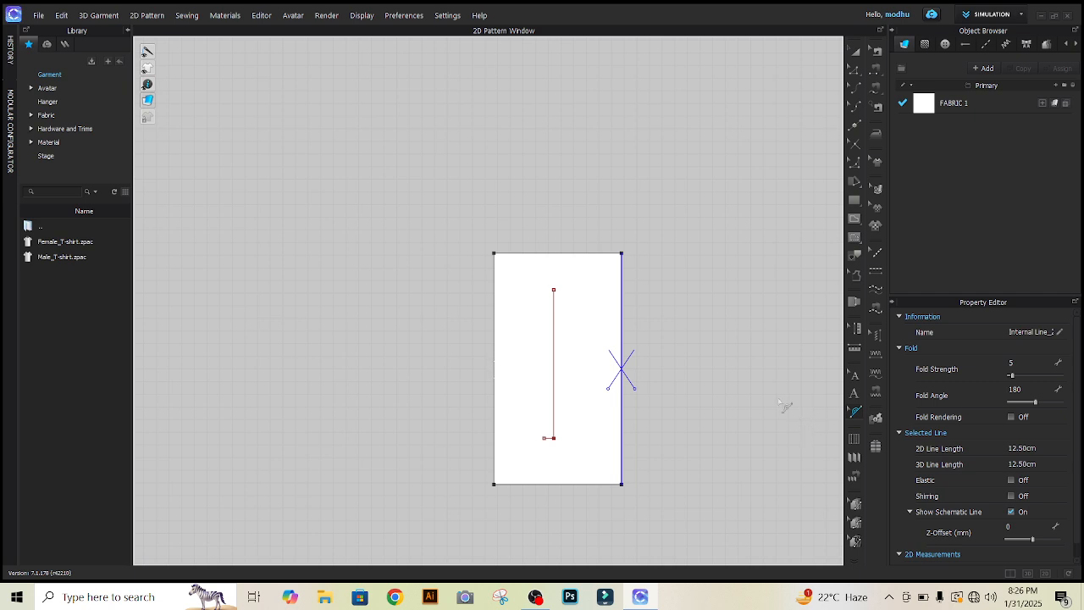
{"action": "left_click", "coordinate": [555, 332]}
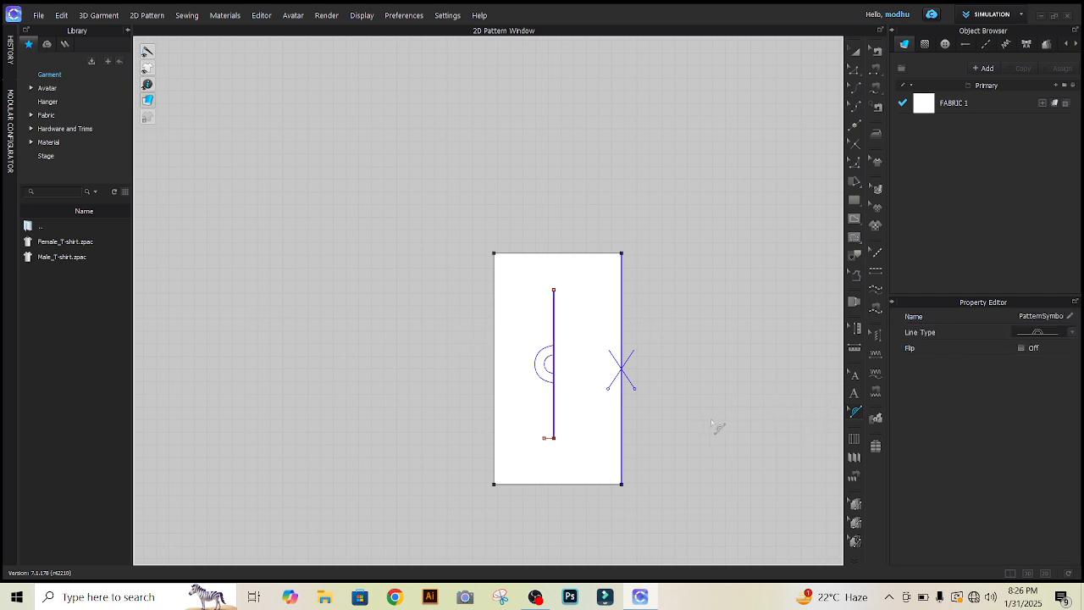
{"action": "left_click", "coordinate": [1042, 334]}
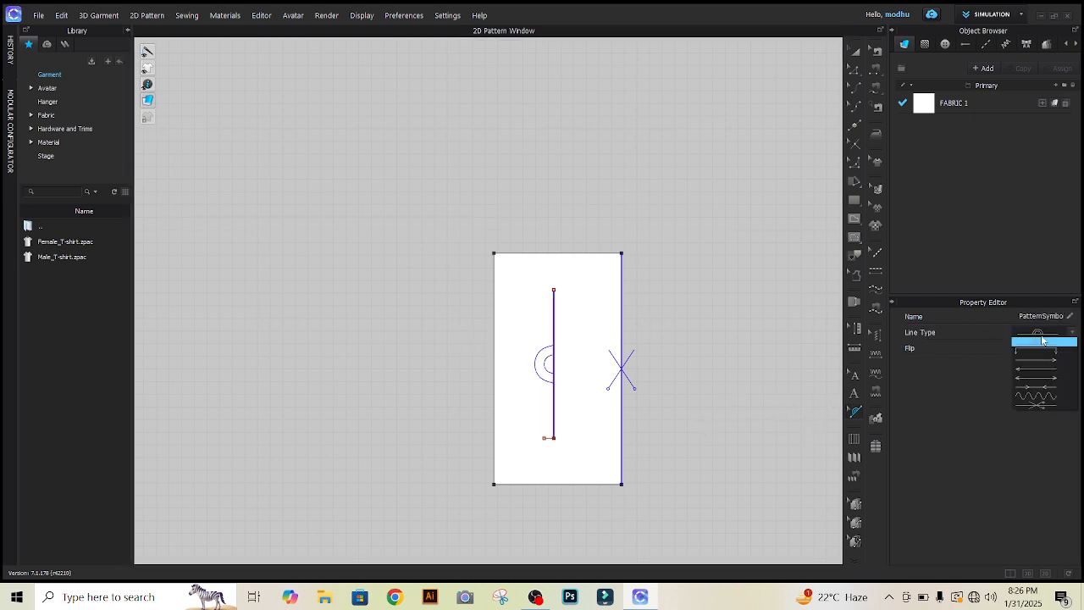
{"action": "left_click", "coordinate": [1027, 378]}
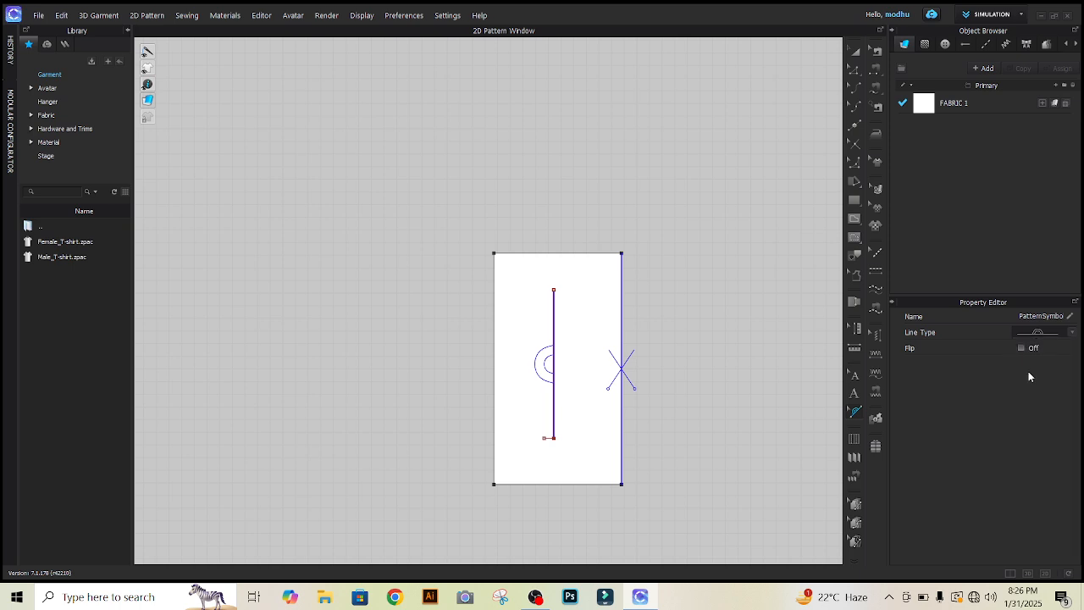
{"action": "left_click", "coordinate": [668, 317]}
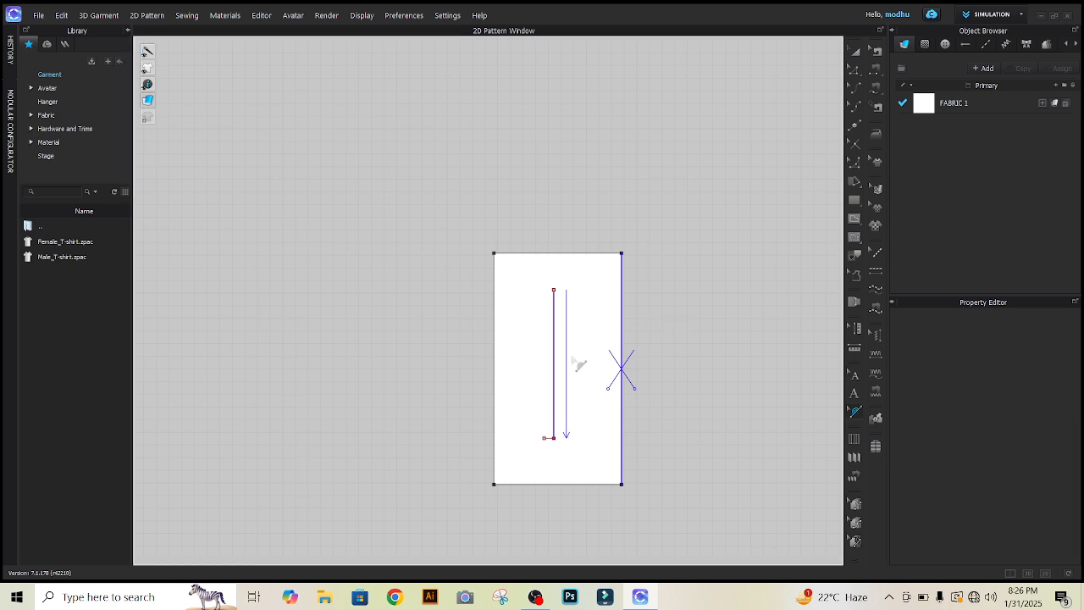